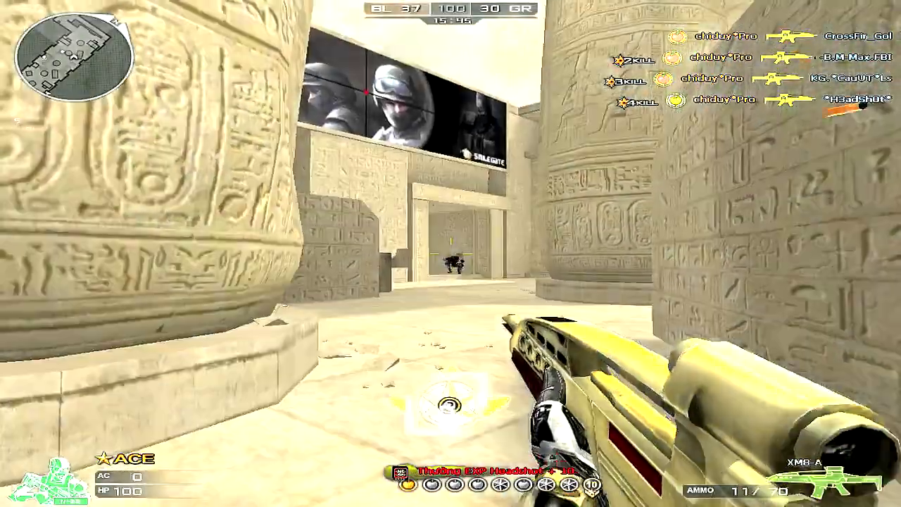
left_click(451, 254)
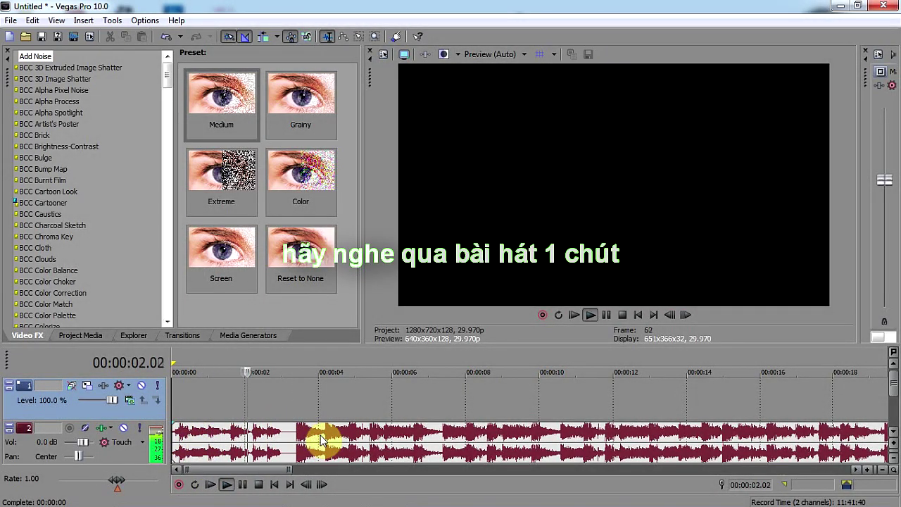
Step: Add a fade-in of about 3 seconds to the music and place numbered markers on its beats during playback
scroll(423, 444, "down", 2)
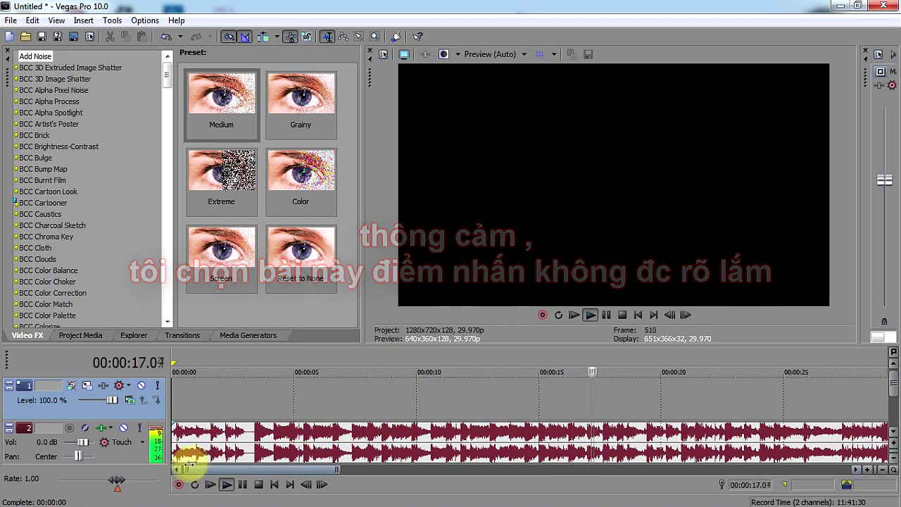
left_click_drag(170, 426, 240, 431)
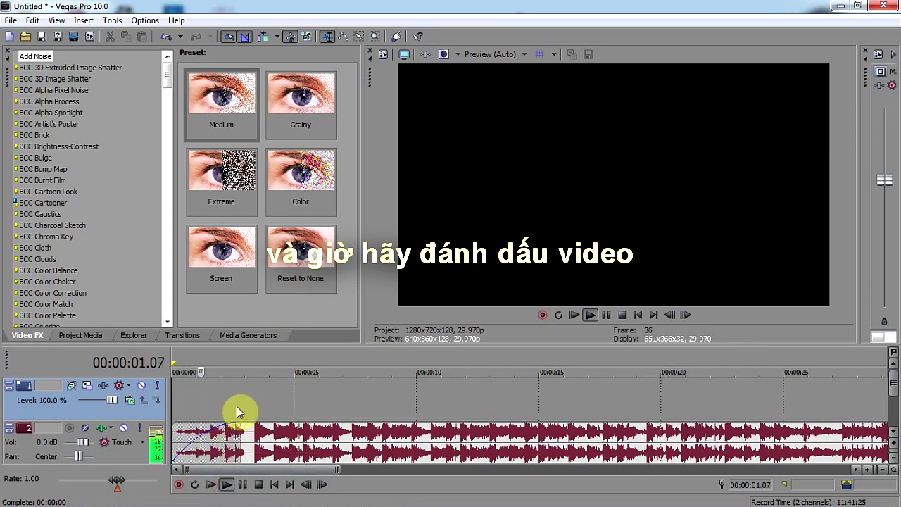
key("m")
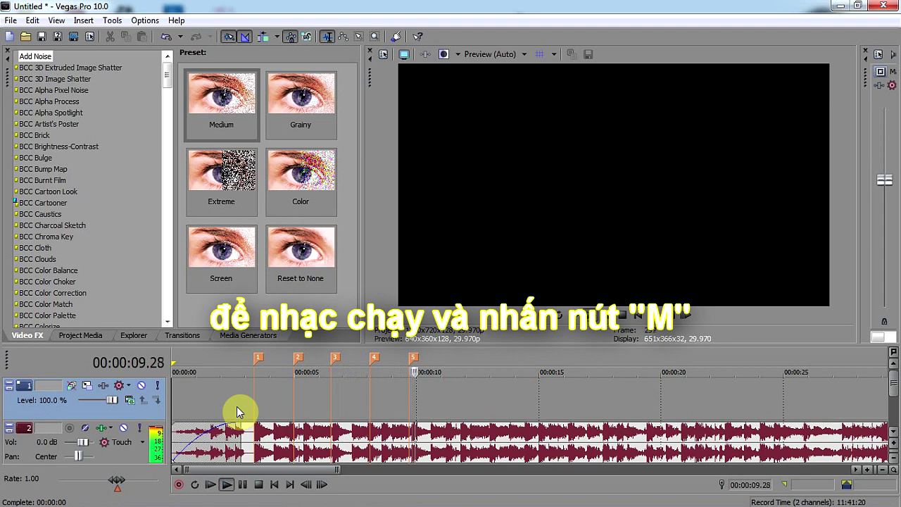
key("m")
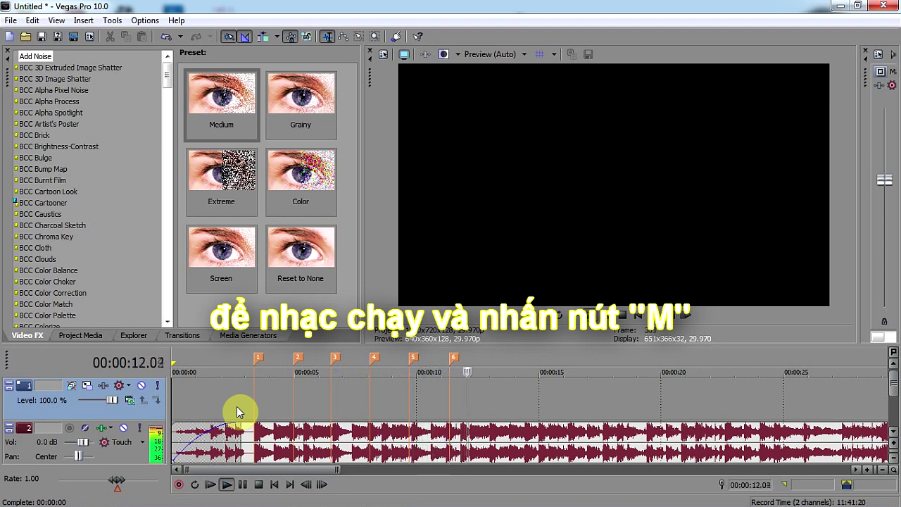
key("m")
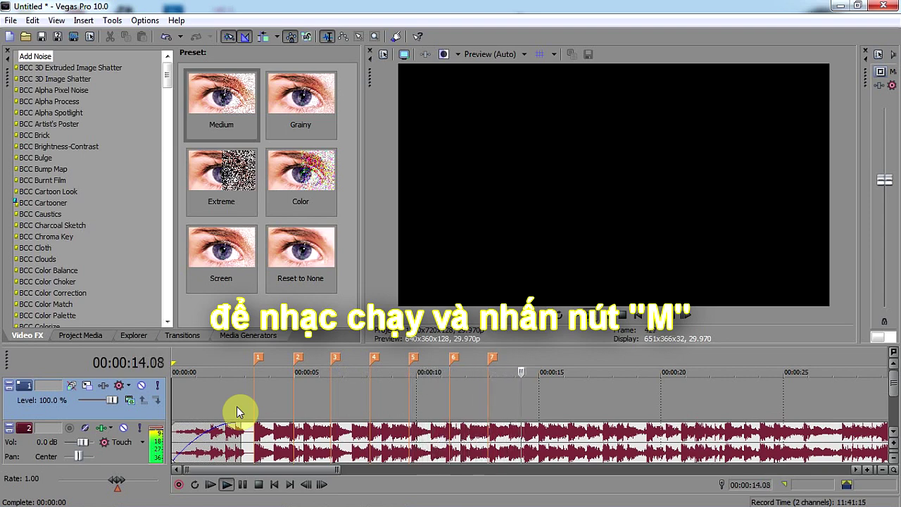
key("m")
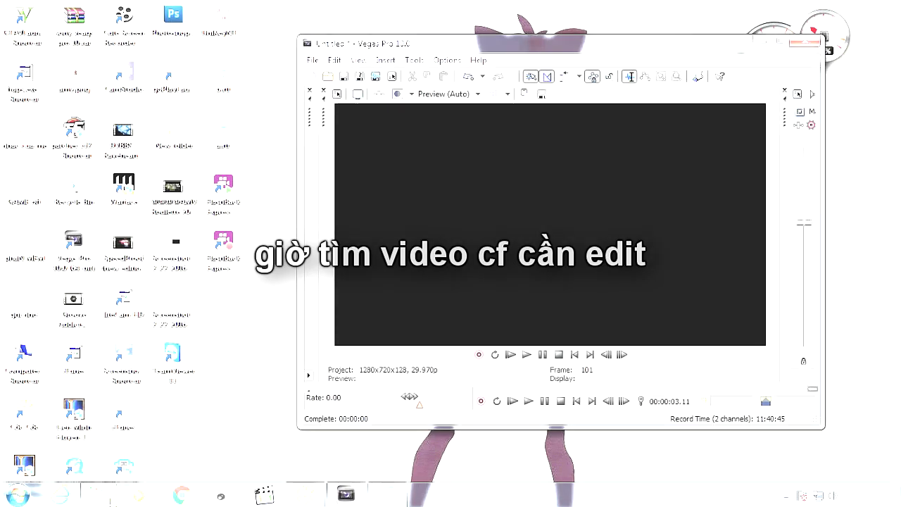
Step: Add the clip "1 tran---- (3) 4 coombo hs.avi" from the "sung may'" folder to the timeline at marker 1
mouse_move(98, 498)
left_click(135, 425)
left_click_drag(736, 125, 336, 93)
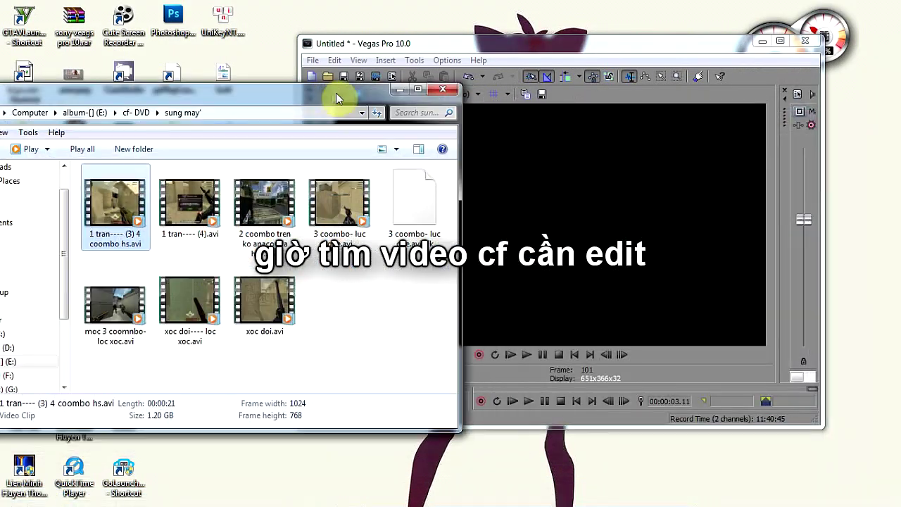
double_click(562, 429)
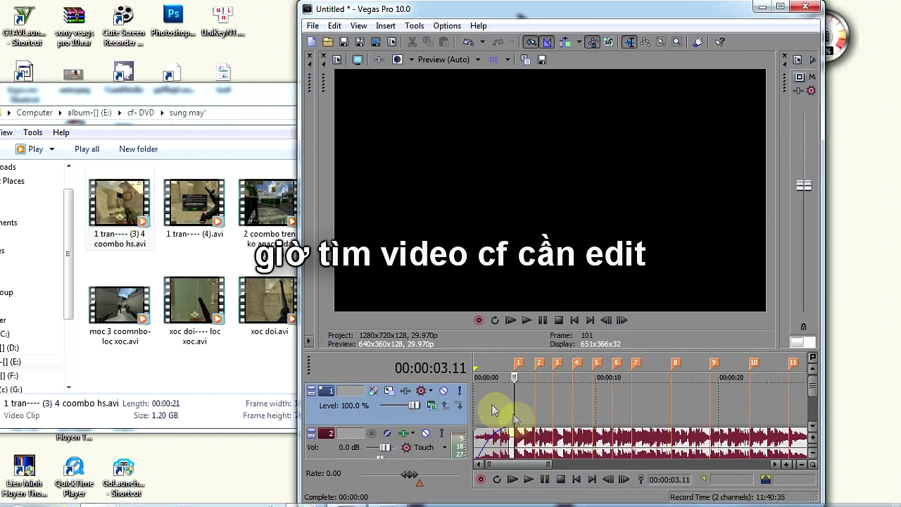
left_click_drag(521, 421, 527, 422)
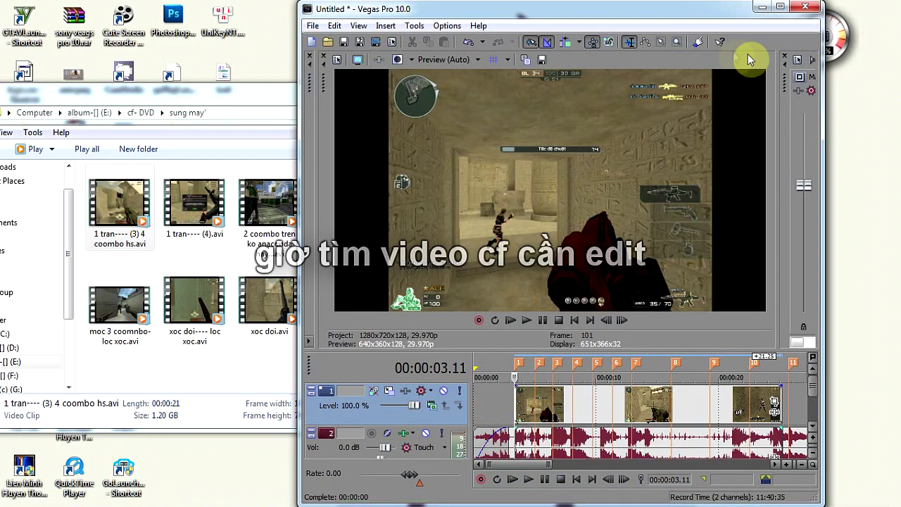
double_click(683, 4)
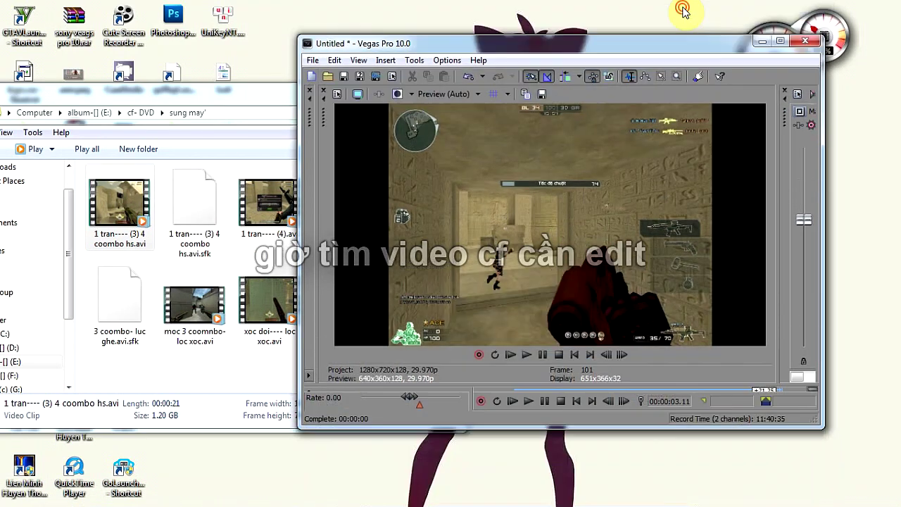
double_click(681, 44)
Step: Insert a new audio track and move the gameplay clip's audio onto it, separate from the music
left_click(539, 450)
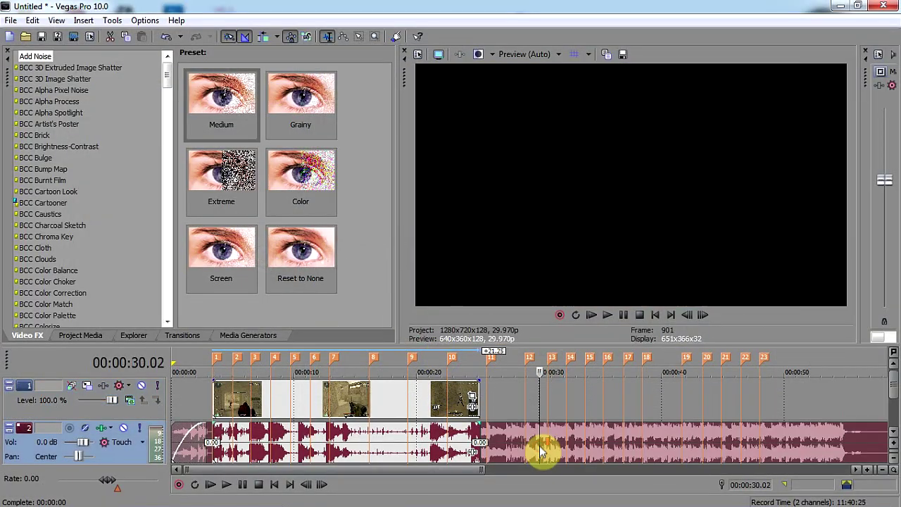
scroll(535, 448, "down", 3)
right_click(550, 441)
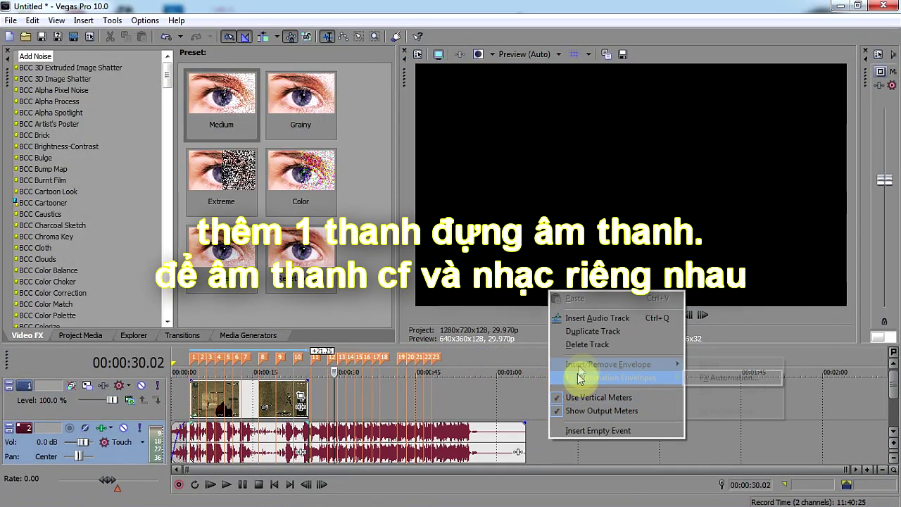
left_click(589, 318)
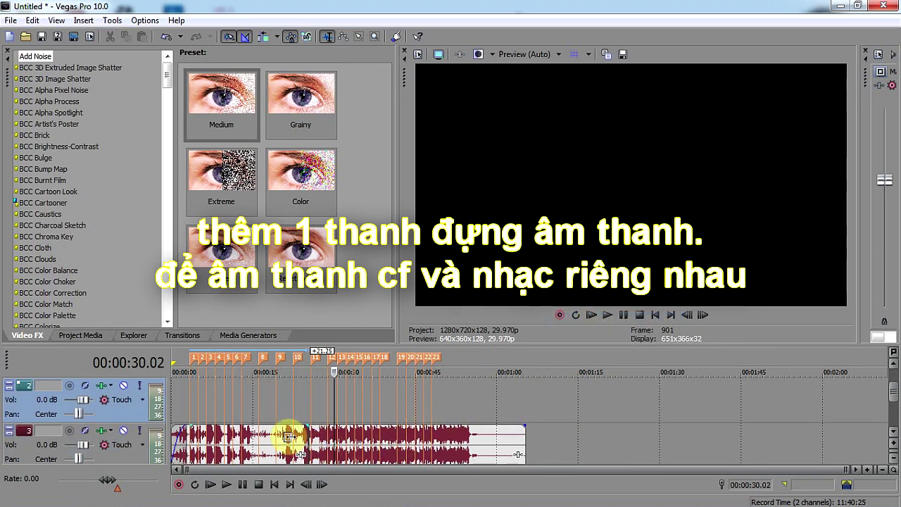
left_click(267, 438)
left_click_drag(267, 407, 270, 410)
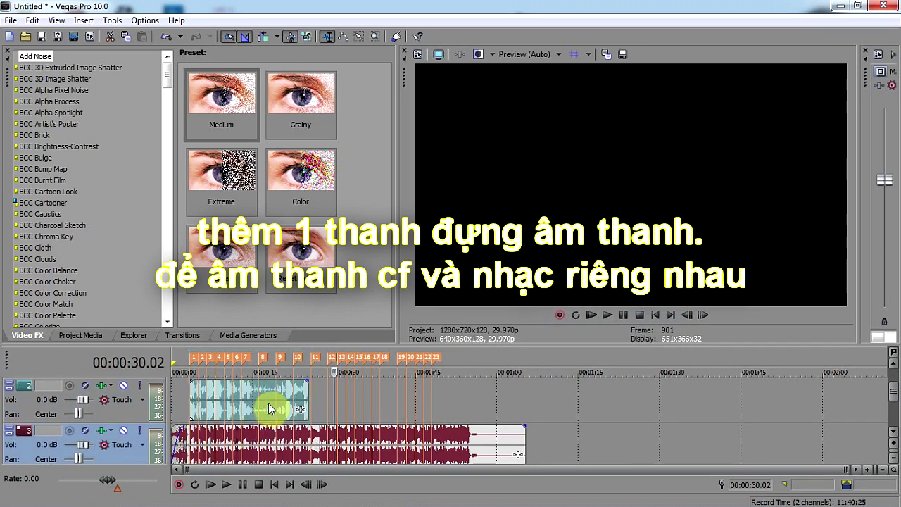
Step: Reduce the track heights and move the gameplay clip with its audio to the start of the timeline
left_click_drag(895, 386, 894, 392)
left_click(895, 459)
left_click(895, 459)
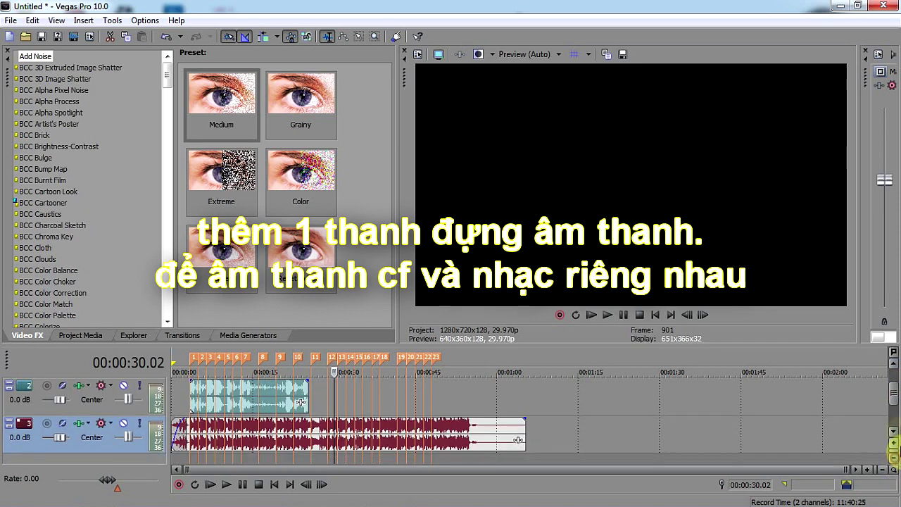
left_click_drag(894, 400, 893, 389)
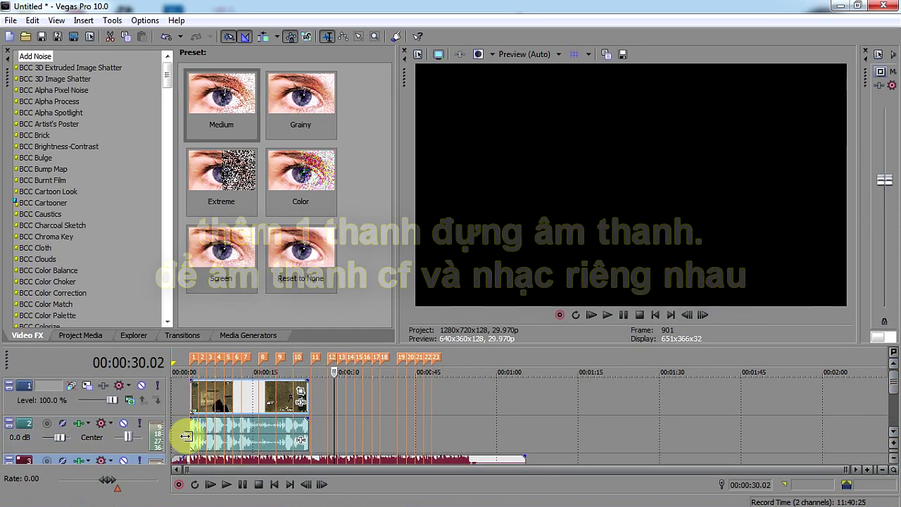
left_click(200, 408)
scroll(473, 433, "up", 4)
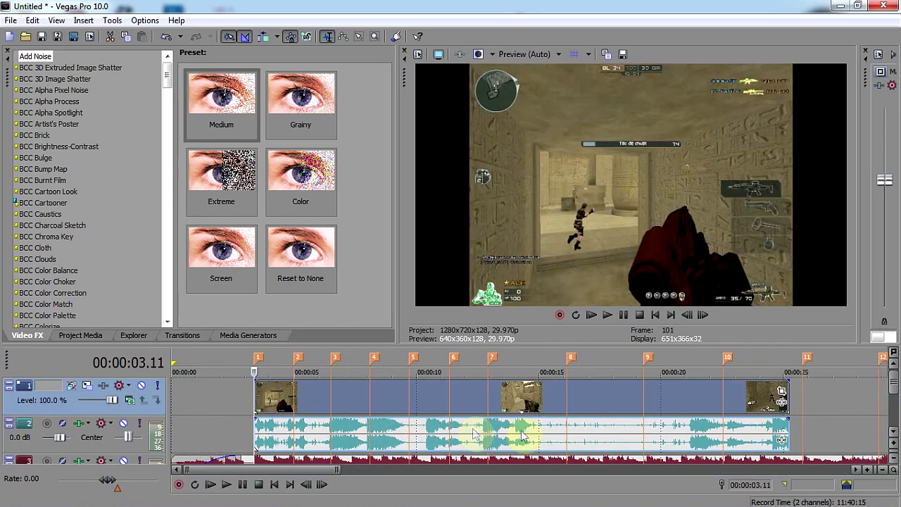
left_click_drag(318, 400, 207, 397)
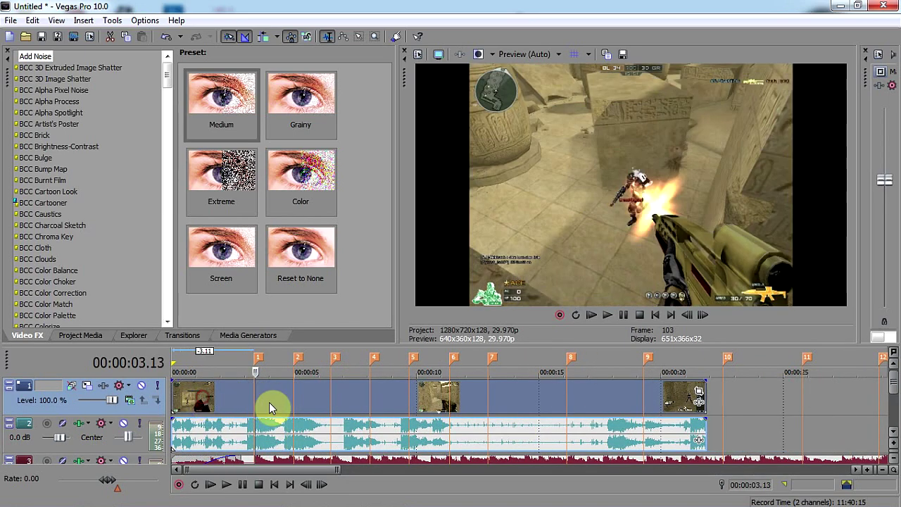
Step: Make the gameplay clip fill the frame by setting Maintain aspect ratio to No in its Event Pan/Crop settings
left_click(699, 392)
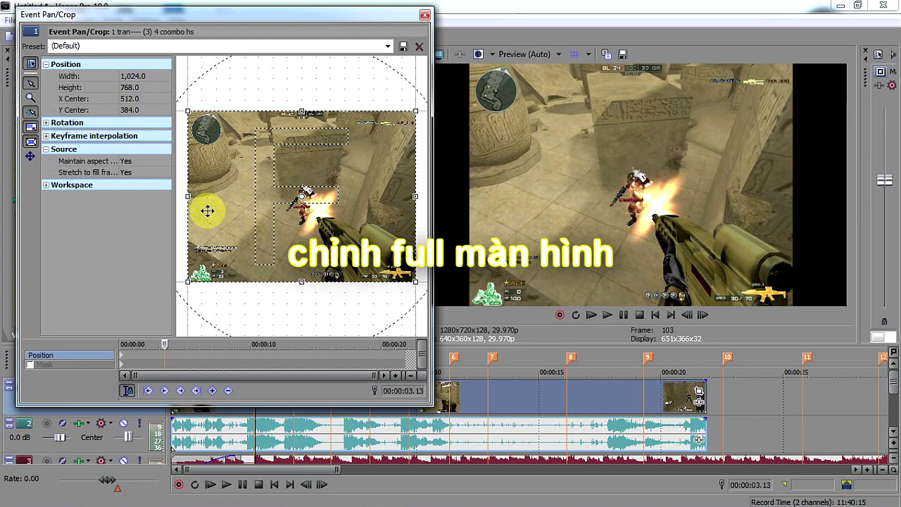
left_click(150, 168)
left_click(151, 178)
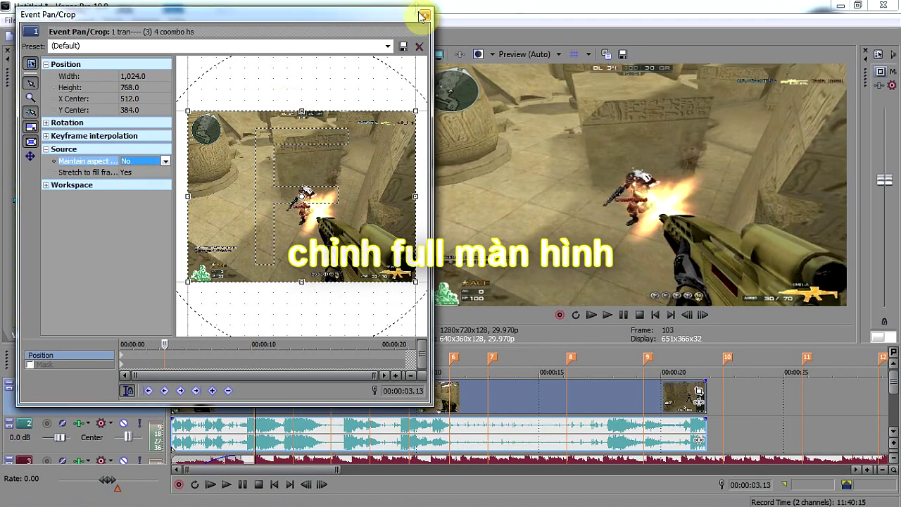
left_click(423, 13)
Step: Lower the gain of the gameplay audio event to make the gunshots quieter
left_click(259, 394)
key("Right")
key("Right")
key("Right")
key("Right")
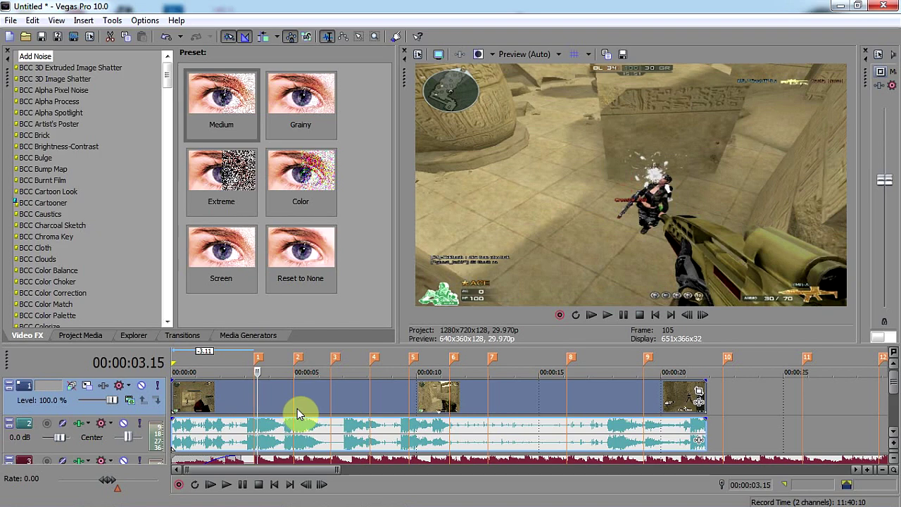
left_click(308, 426)
left_click_drag(312, 426, 311, 443)
Step: Split the gameplay clip at the first kill just past marker 1, at 00:00:03.17
left_click(254, 399)
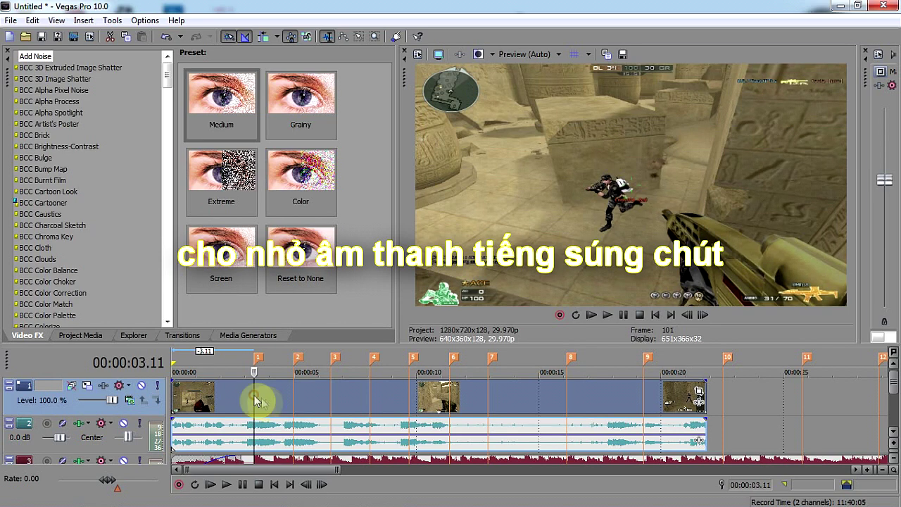
scroll(313, 417, "up", 2)
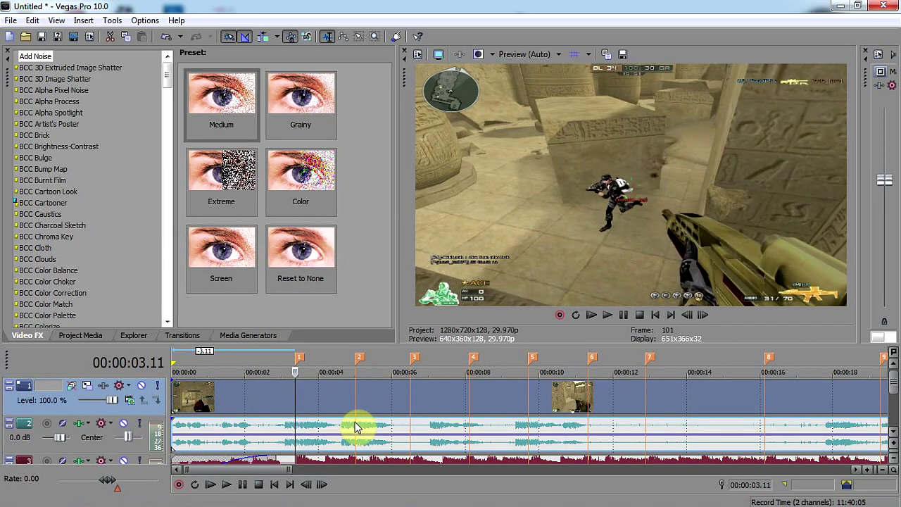
key("space")
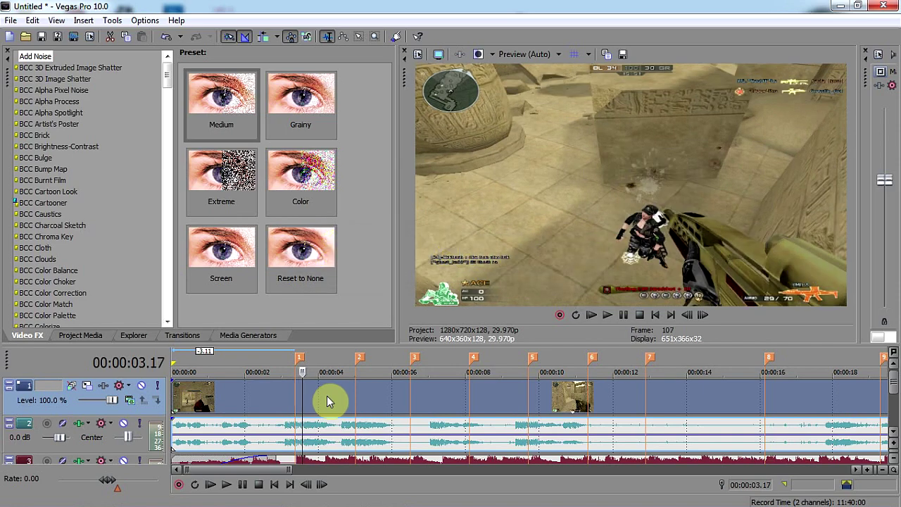
key("s")
scroll(327, 406, "up", 2)
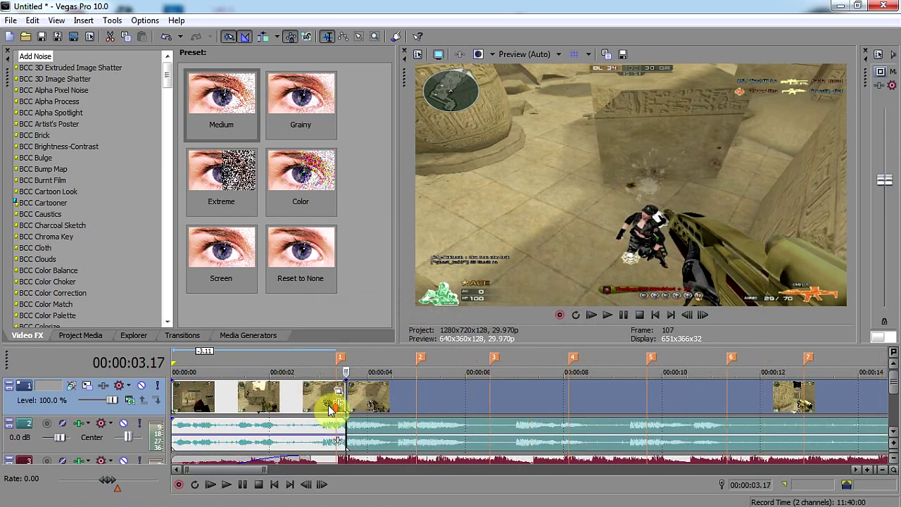
Step: Split the first gameplay piece near its beginning at 00:00:00.20 and delete the opening part
left_click(228, 409)
key("s")
left_click(203, 404)
key("Delete")
Step: Shift both gameplay pieces 6 frames earlier so that the cut between them lands on marker 1
left_click(269, 398)
left_click_drag(269, 394, 259, 394)
left_click_drag(372, 404, 362, 404)
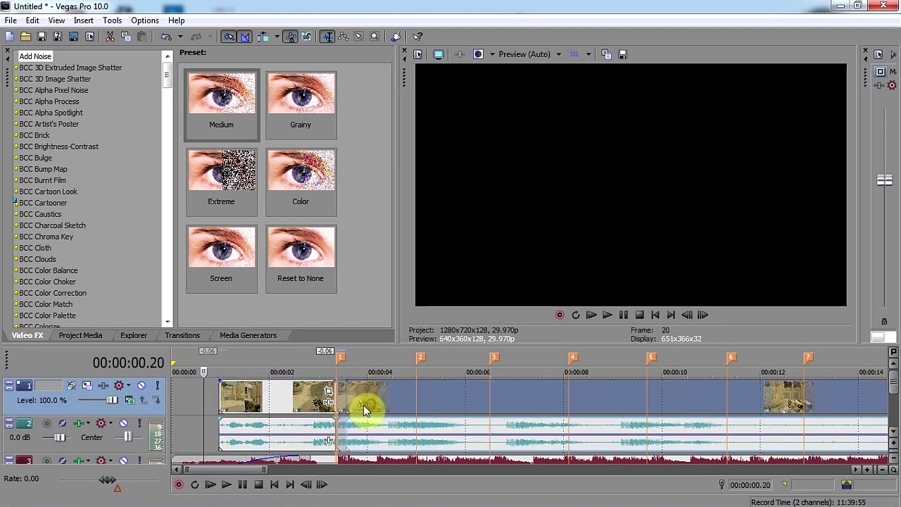
Step: Extend the first gameplay piece back to the timeline start with a video fade-in of about 1.4 seconds, and preview it
mouse_move(228, 400)
left_mouse_down()
mouse_move(177, 392)
mouse_move(243, 395)
left_mouse_up()
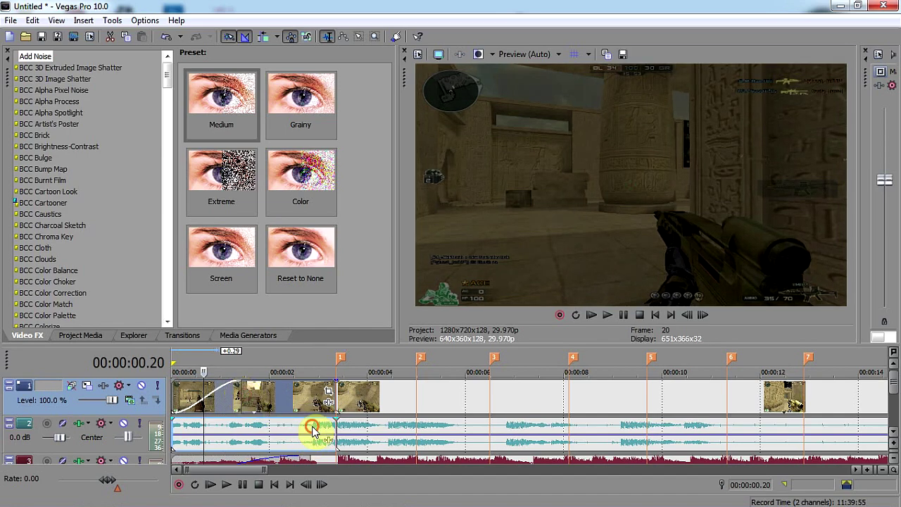
left_click(313, 431)
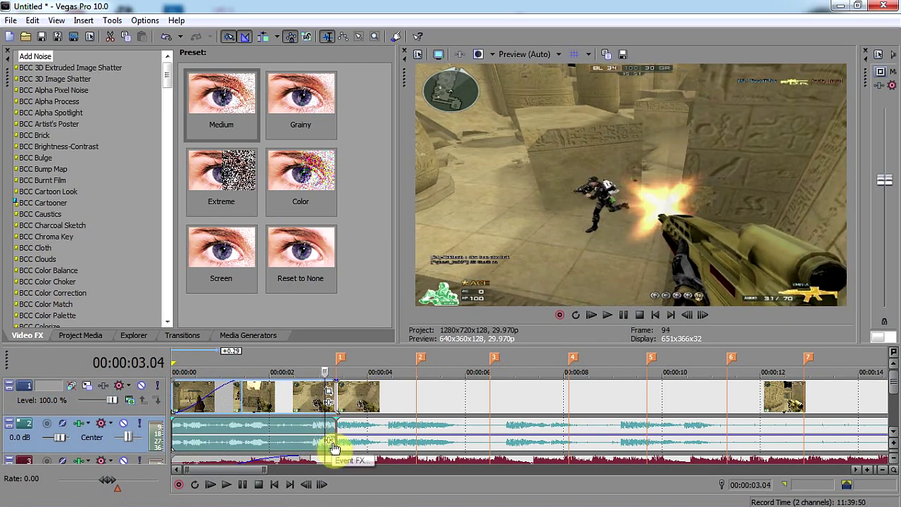
scroll(453, 443, "down", 5)
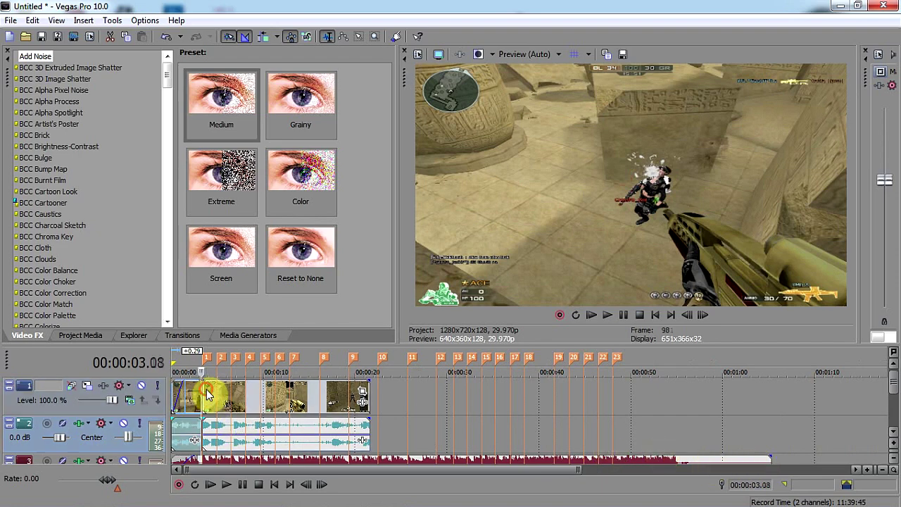
scroll(394, 425, "up", 6)
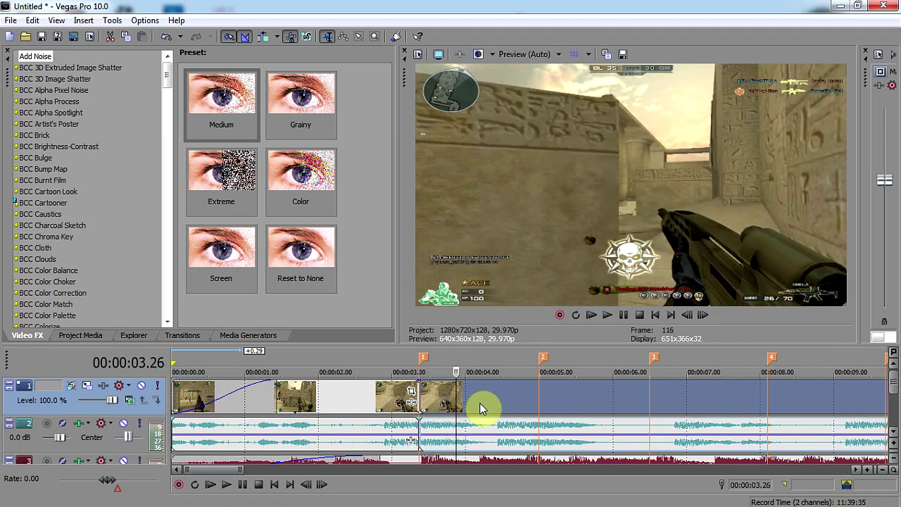
Step: Split the gameplay clip at 00:00:04.24, just before marker 2, and move the remainder 6 frames later onto that marker
left_click(540, 401)
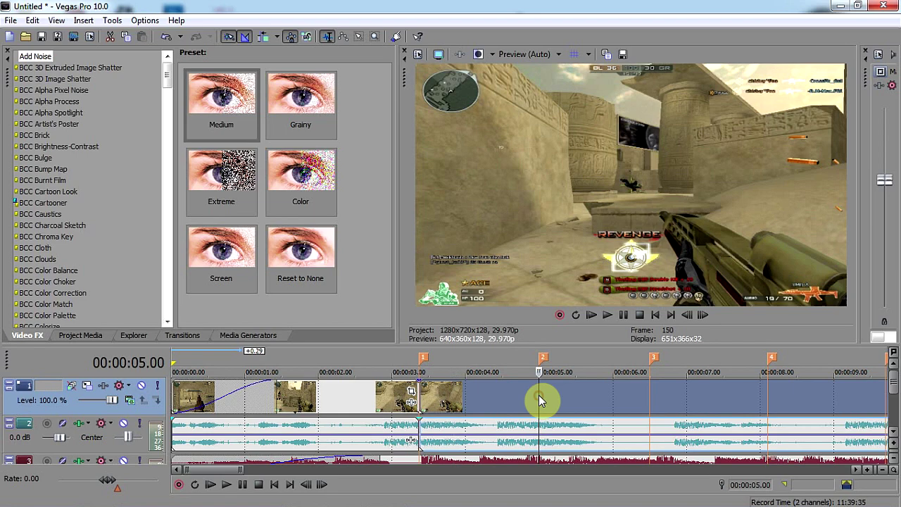
key("Left")
key("Left")
key("Left")
key("Left")
key("Left")
key("Left")
key("Left")
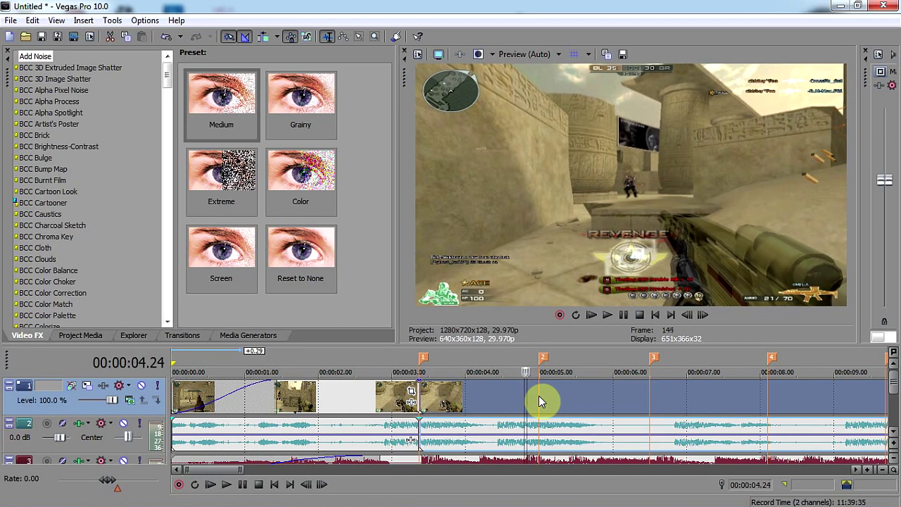
key("Right")
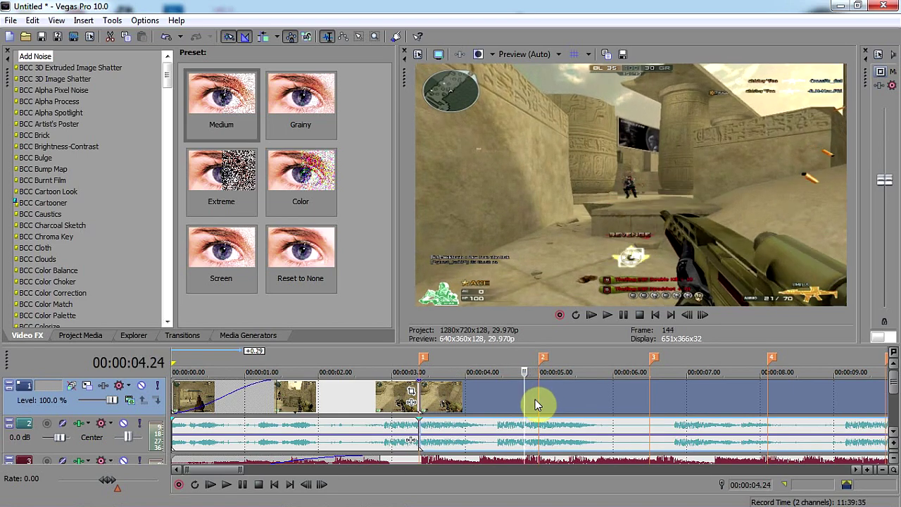
key("s")
left_click_drag(535, 400, 553, 400)
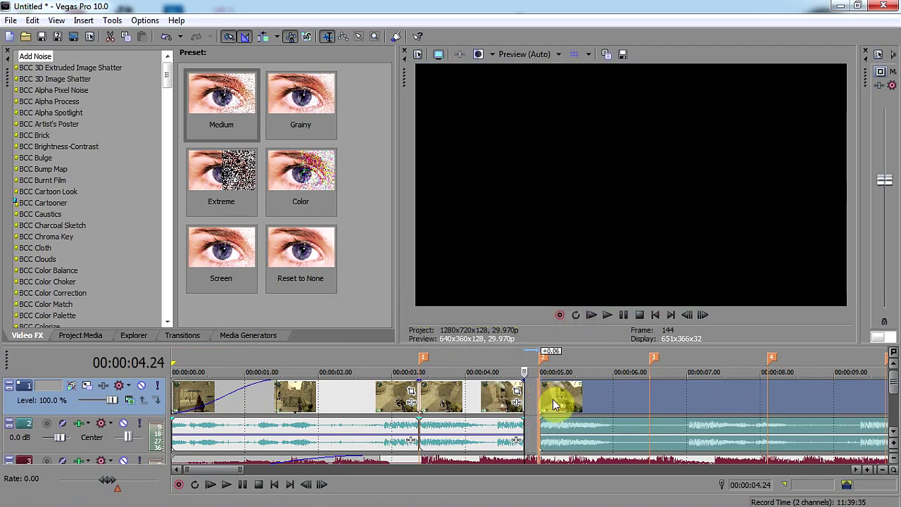
Step: Split the piece after marker 1 at 00:00:03.14, shift its remainder 6 frames later against marker 2, and stretch the short part to fill the gap
left_click(429, 400)
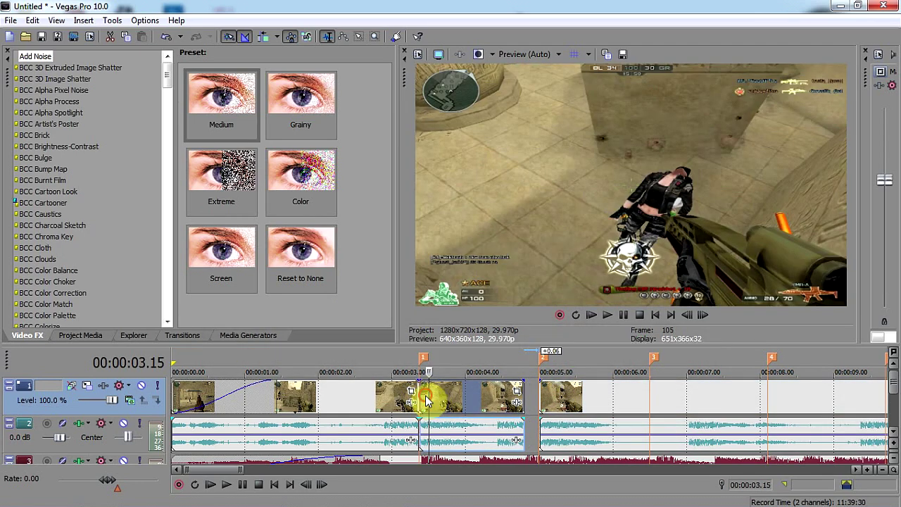
key("Left")
mouse_move(433, 401)
left_mouse_down()
mouse_move(458, 402)
mouse_move(427, 398)
mouse_move(440, 395)
left_mouse_up()
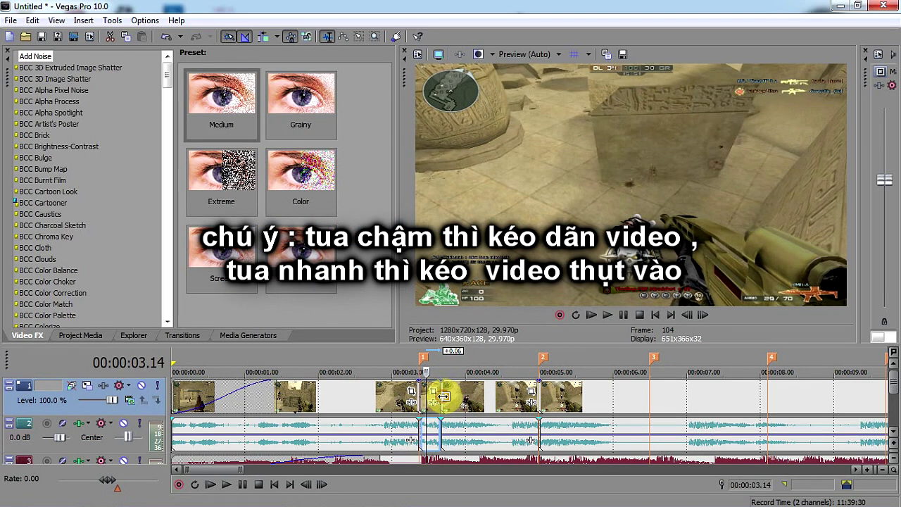
Step: Play back the timeline from 00:00:03.02 past marker 3 to check the slowed section after marker 1
left_click(396, 446)
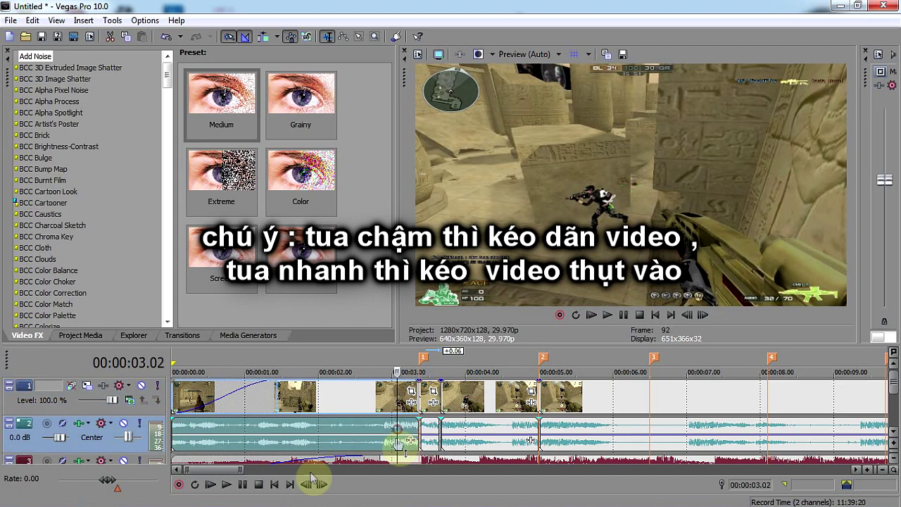
left_click(226, 484)
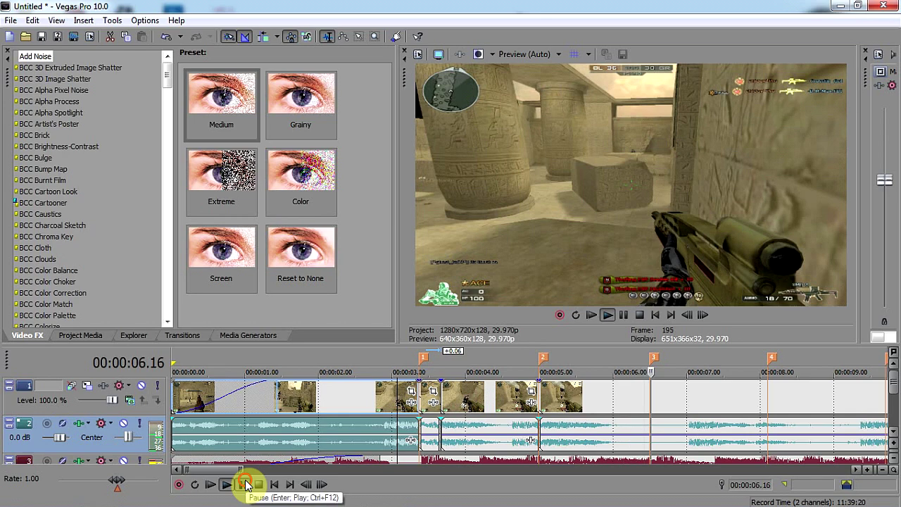
left_click(238, 487)
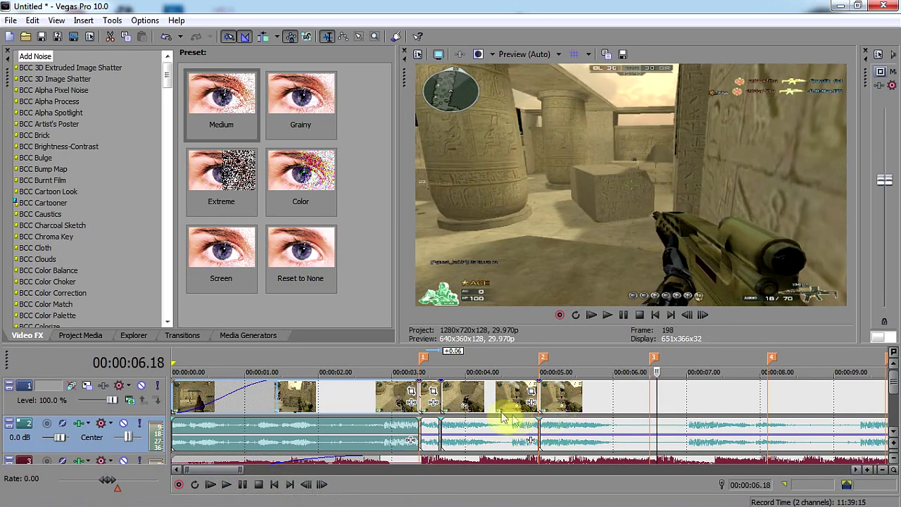
Step: Examine the short slowed piece after marker 1 frame by frame
left_click(427, 395)
key("Right")
key("Right")
key("Right")
key("Right")
key("Right")
key("Right")
key("Right")
key("Right")
key("Right")
key("Right")
key("Right")
key("Right")
key("Right")
key("Right")
key("Right")
key("Right")
key("Right")
key("Right")
key("Right")
key("Right")
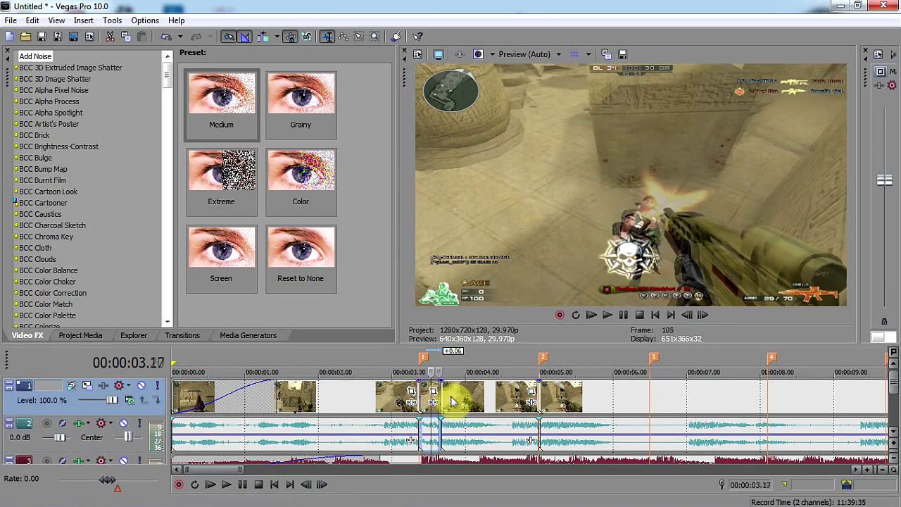
Step: Split the last gameplay piece at the kill at 00:00:07.01 and move the remainder 1 second 2 frames later onto marker 4
left_click(548, 401)
key("space")
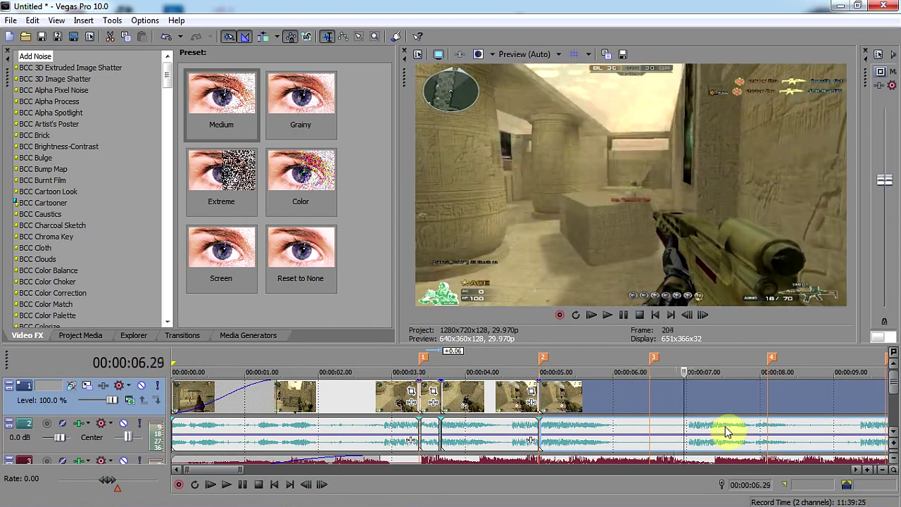
left_click(692, 413)
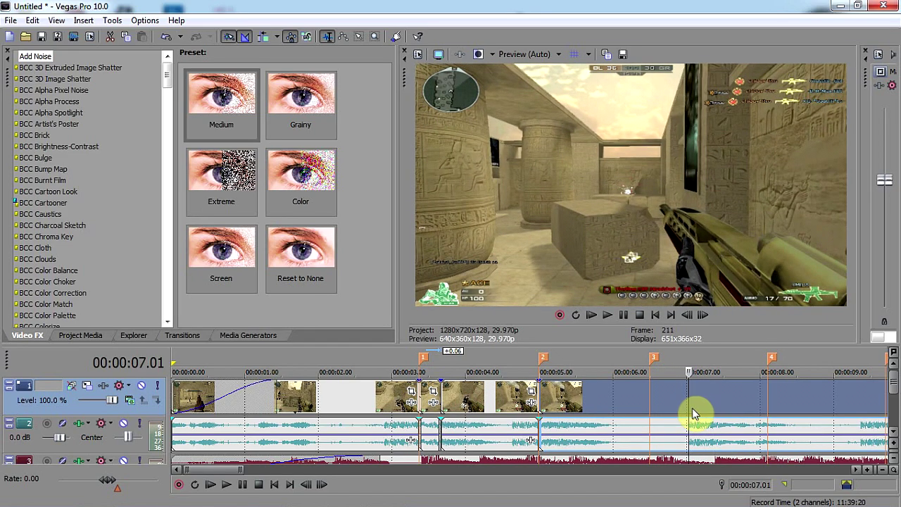
key("s")
left_click_drag(700, 398, 780, 405)
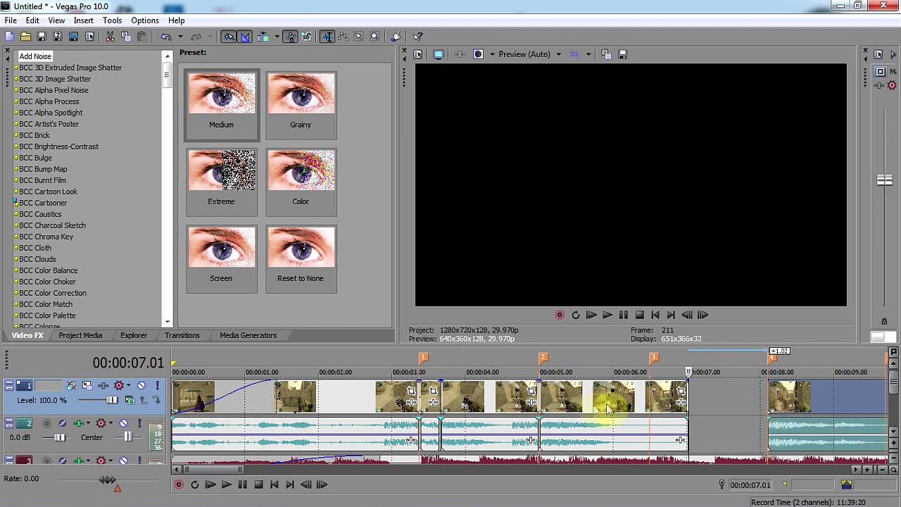
Step: Split the piece after marker 2 at 00:00:05.11, move its remainder against marker 4, and stretch the short part to fill the gap
left_click(567, 403)
key("s")
left_click_drag(598, 399, 676, 407)
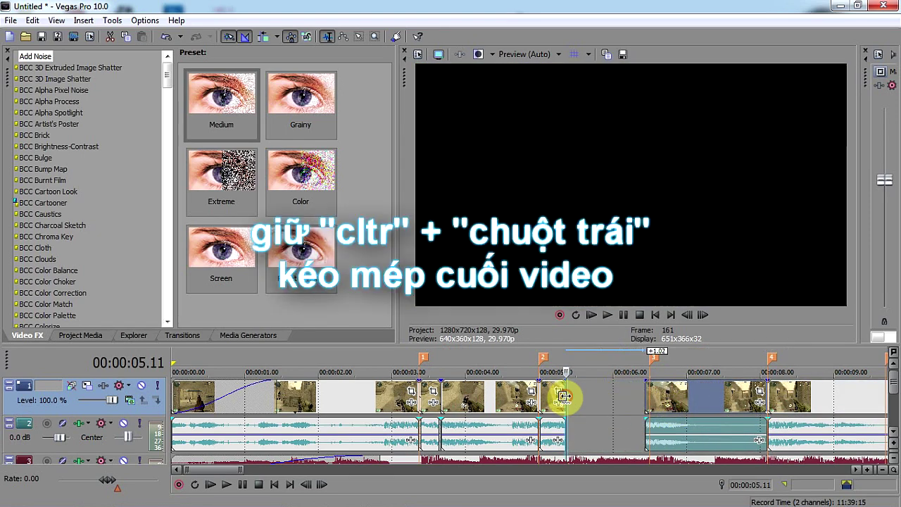
left_click_drag(564, 396, 571, 399)
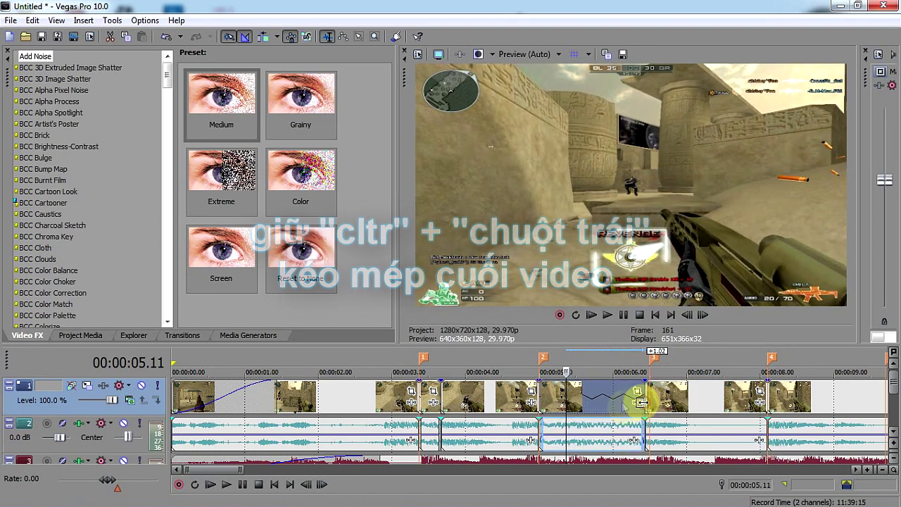
Step: Play back the edited section from just before marker 1 past marker 5 to check the kills and the slowed audio
left_click(548, 401)
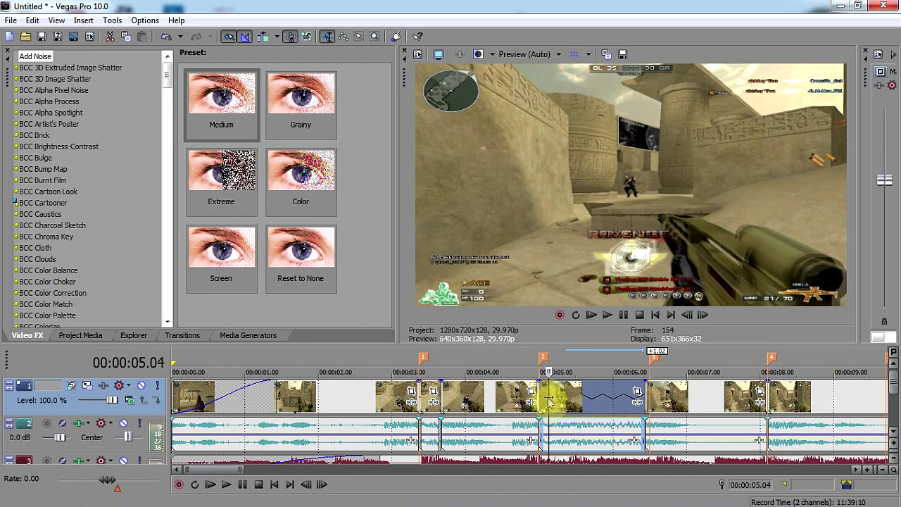
left_click(391, 431)
left_click(227, 486)
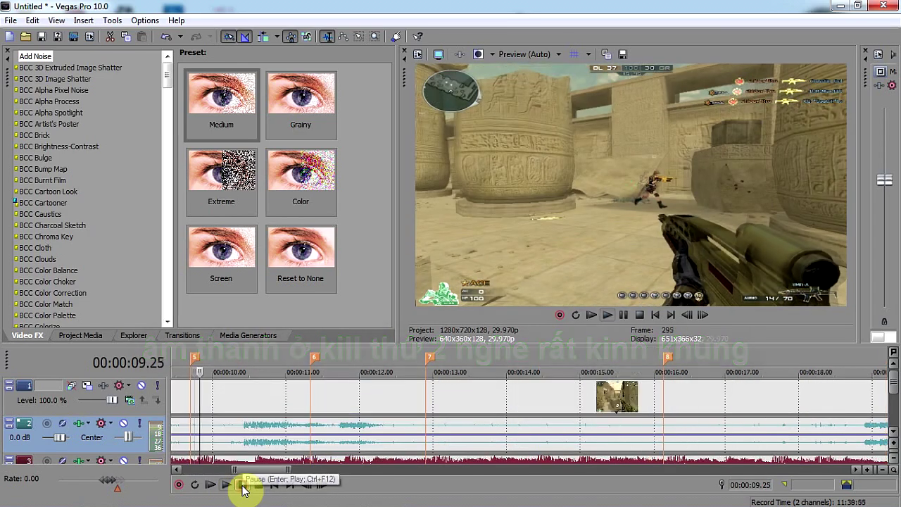
left_click(242, 485)
Step: Set the stretched audio event after marker 2 to the élastique method with its pitch change locked to stretch
scroll(519, 410, "down", 4)
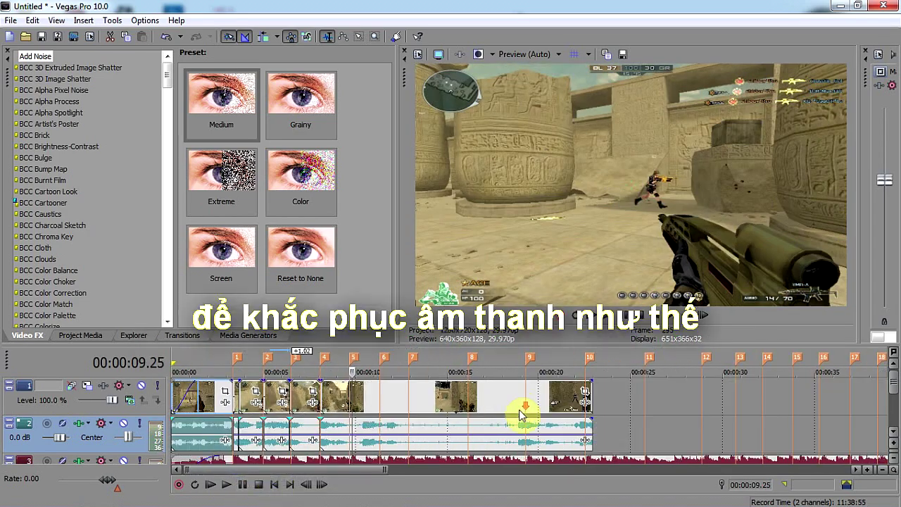
left_click(283, 437)
scroll(402, 453, "up", 6)
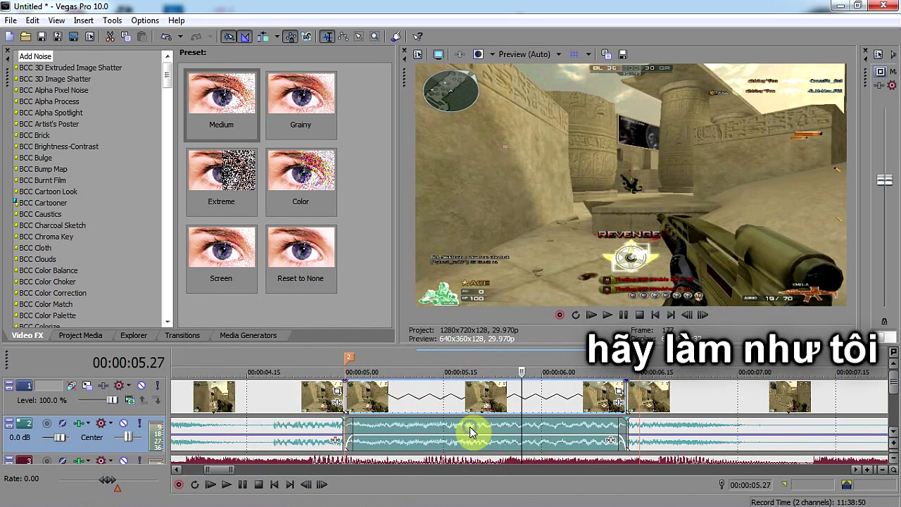
right_click(476, 424)
left_click(484, 419)
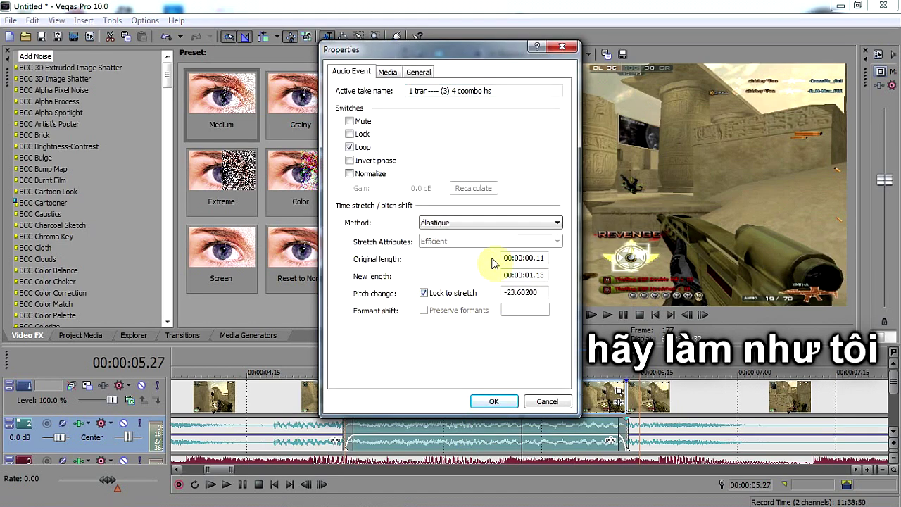
left_click(493, 401)
Step: Play back from before marker 2 past marker 5 to listen to the adjusted audio of the slowed piece
left_click(294, 392)
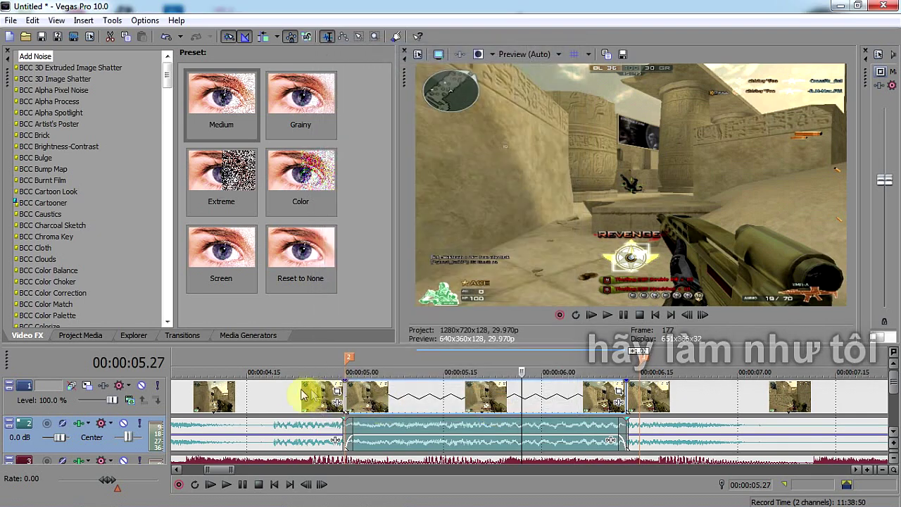
left_click(227, 484)
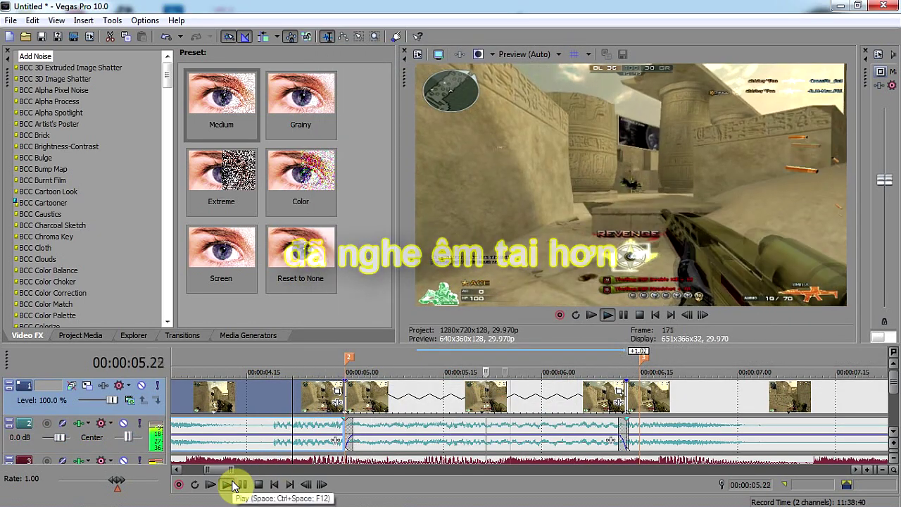
scroll(507, 425, "down", 2)
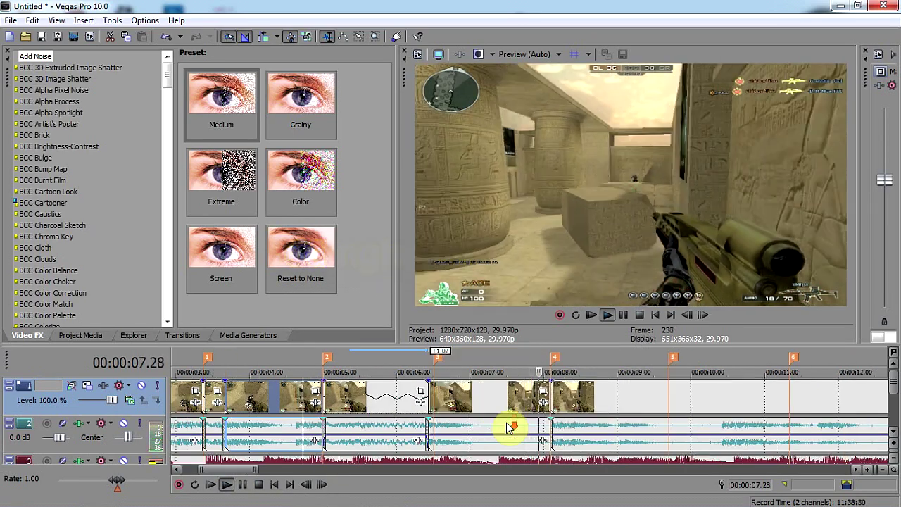
left_click(243, 485)
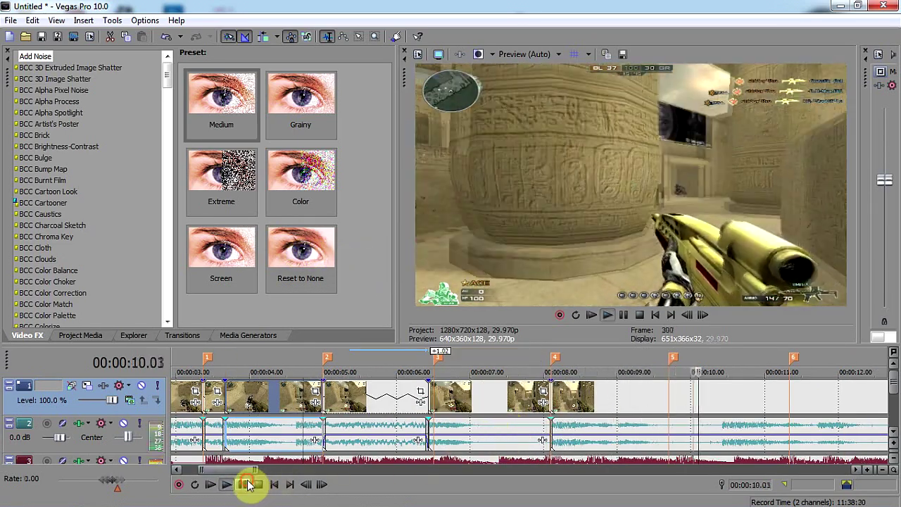
Step: Set the audio event after marker 4 to the élastique time-stretch method with its pitch change locked to stretch
right_click(600, 429)
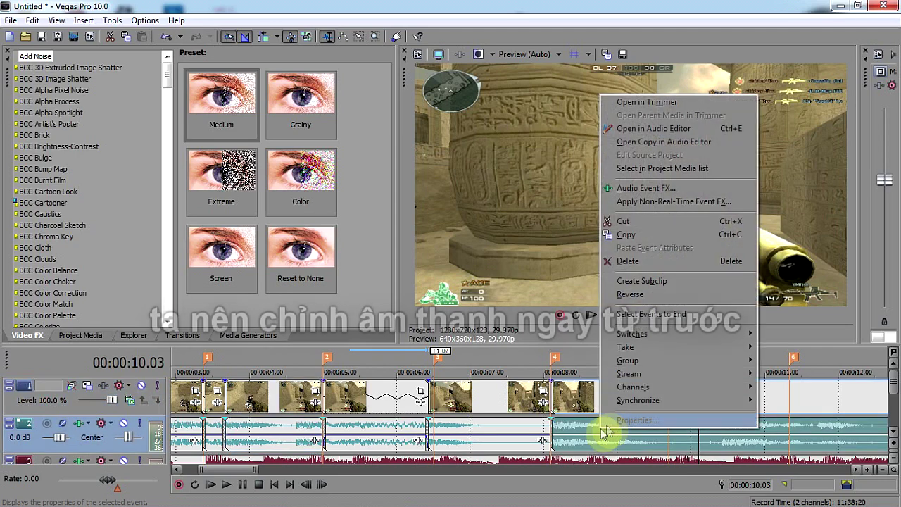
left_click(610, 421)
left_click(483, 224)
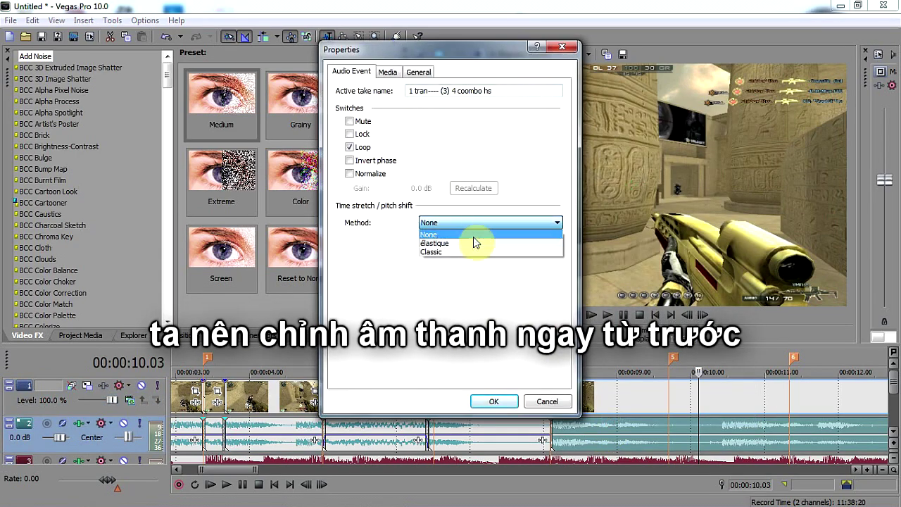
left_click(474, 241)
left_click(424, 293)
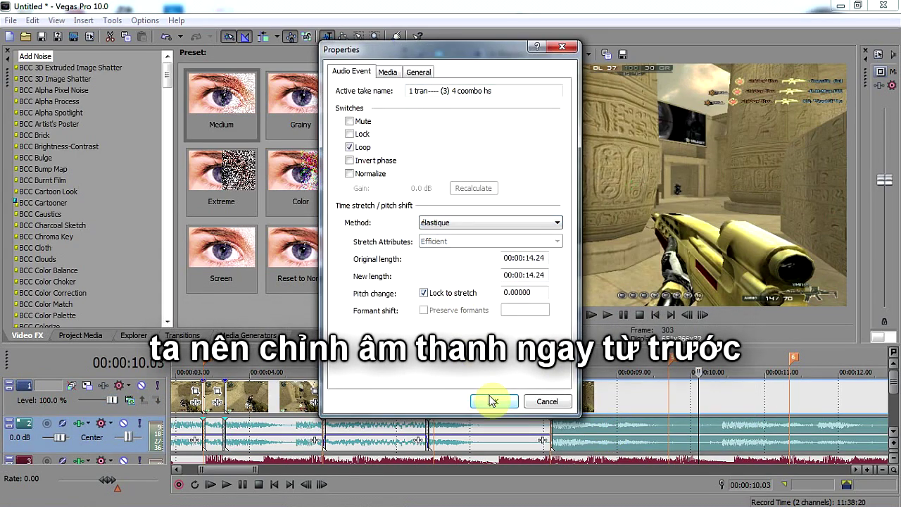
left_click(547, 401)
Step: Split the piece after marker 4 at 00:00:08.09, move the remainder 18 frames later, and stretch the short part to fill the gap
left_click(571, 403)
key("Right")
key("s")
left_click_drag(564, 394, 695, 404)
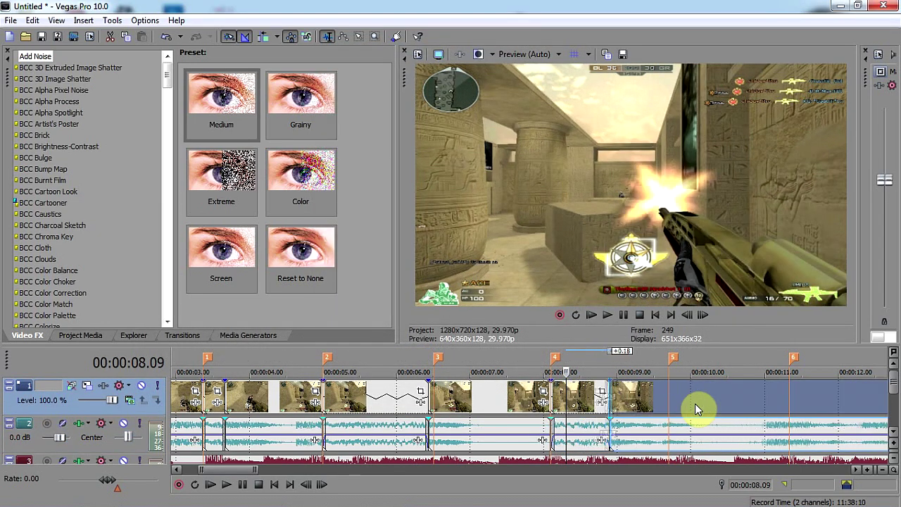
Step: Split the gameplay piece between markers 3 and 4 shortly before marker 4 and at 00:00:07.01
left_click(525, 400)
left_click(476, 395)
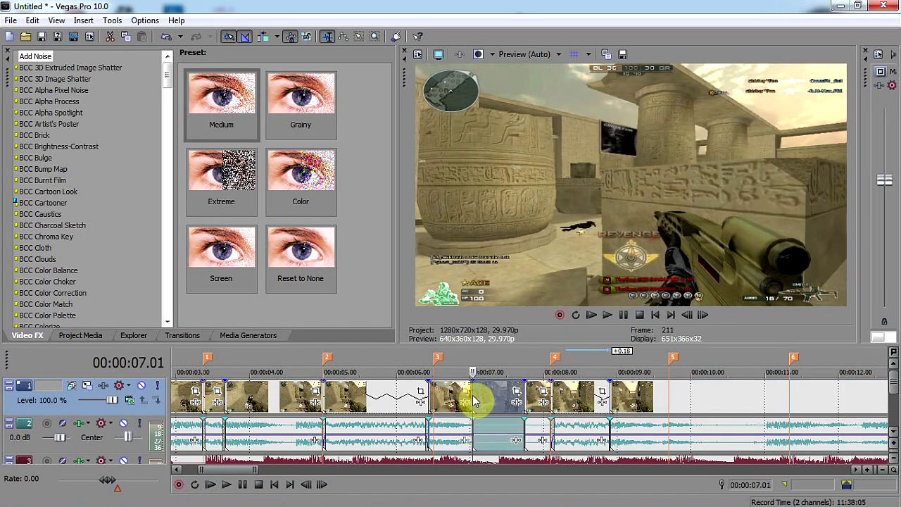
mouse_move(476, 394)
left_mouse_down()
mouse_move(496, 396)
mouse_move(477, 398)
left_mouse_up()
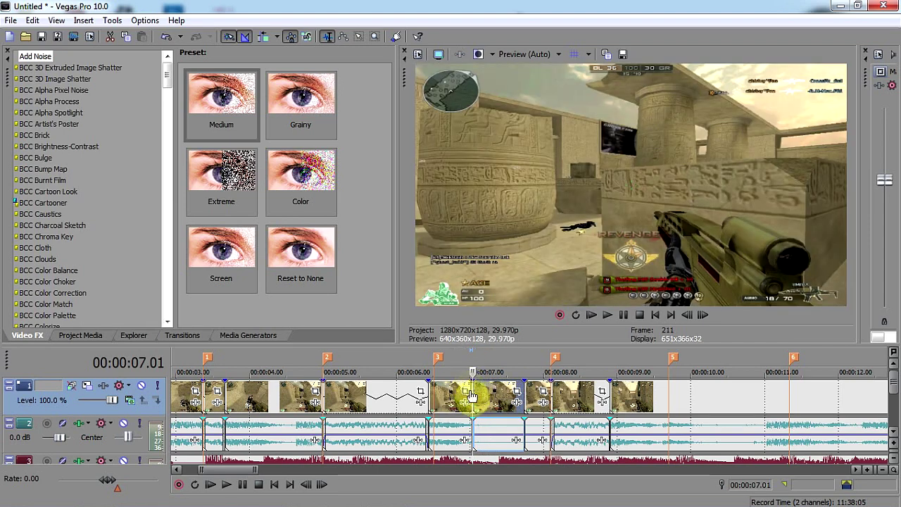
Step: Split the slowed piece after marker 2 at 00:00:05.27 and speed up the two sections that follow by compressing them
left_click(389, 394)
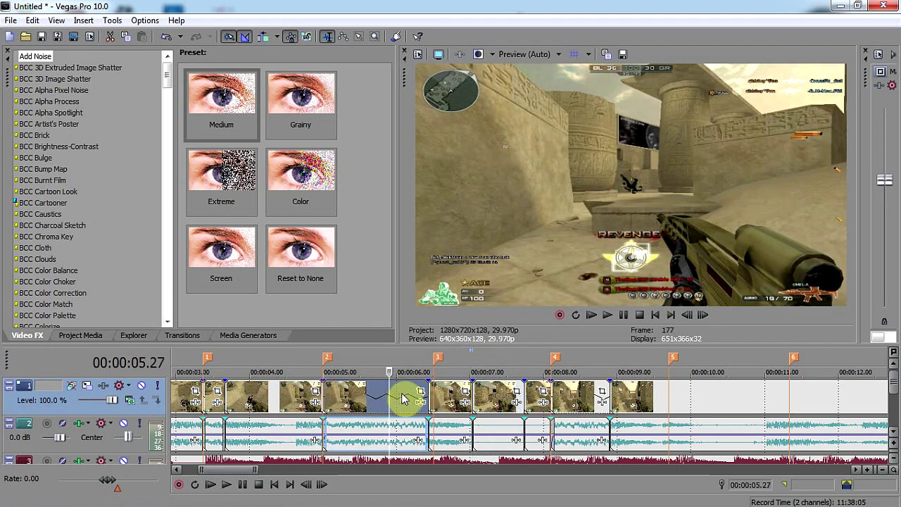
left_click(404, 400)
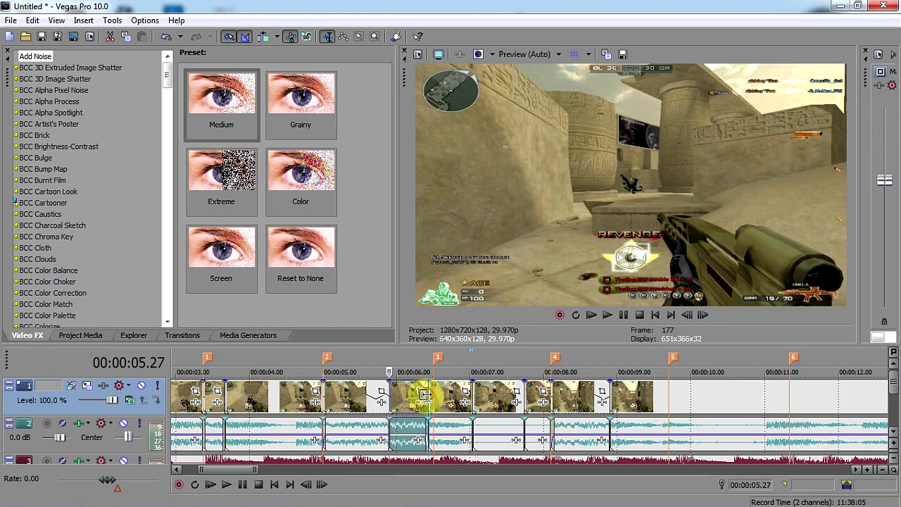
left_click_drag(441, 400, 415, 403)
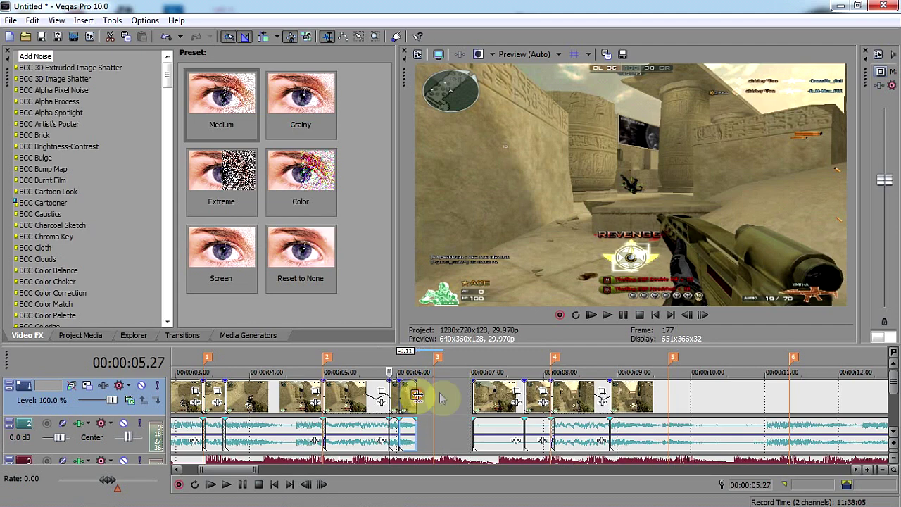
Step: Move the next piece 23 frames earlier, split it at marker 3 at 00:00:06.15, and stretch its second part across the gap
left_click_drag(505, 399, 456, 401)
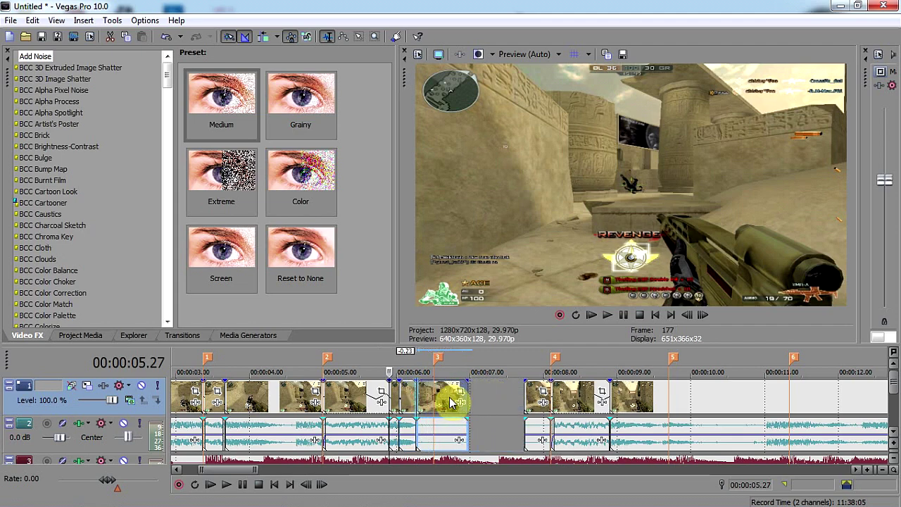
left_click(435, 396)
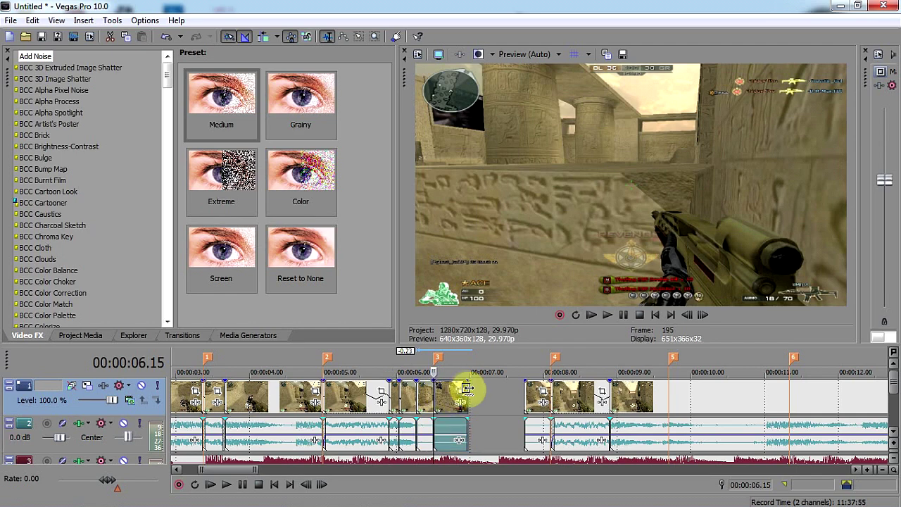
left_click_drag(467, 389, 516, 392)
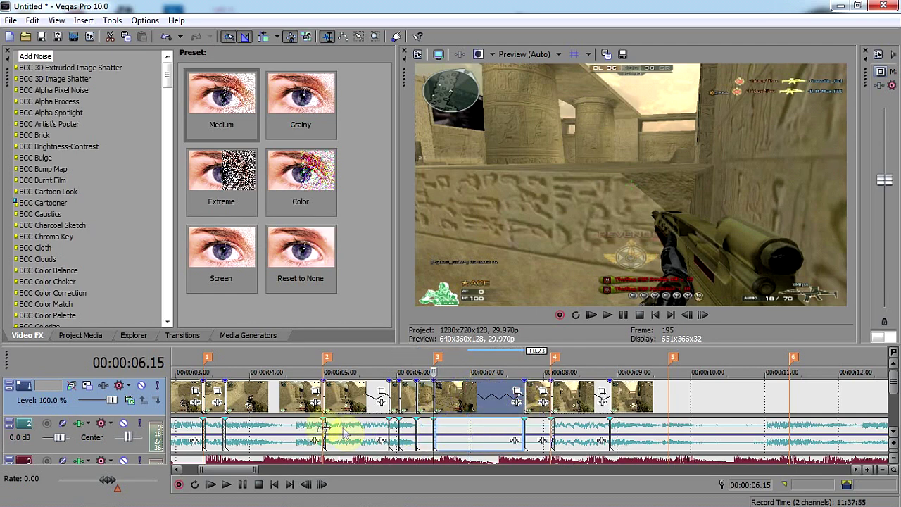
Step: Play back from 00:00:04.19 past marker 5 to check the sped-up and slowed sections
left_click(297, 428)
left_click(227, 486)
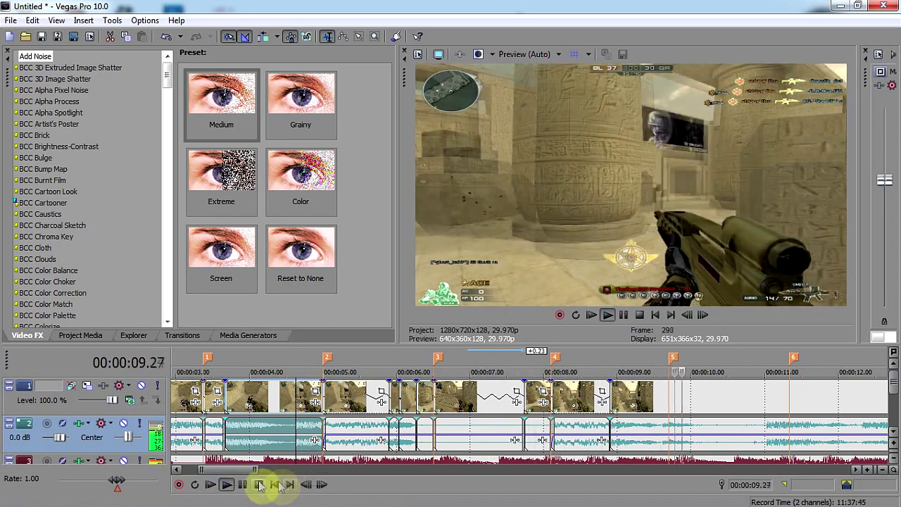
left_click(259, 485)
Step: Split the last gameplay piece at 00:00:11.03 and move its second part 7 frames later to start at marker 6
scroll(659, 400, "down", 2)
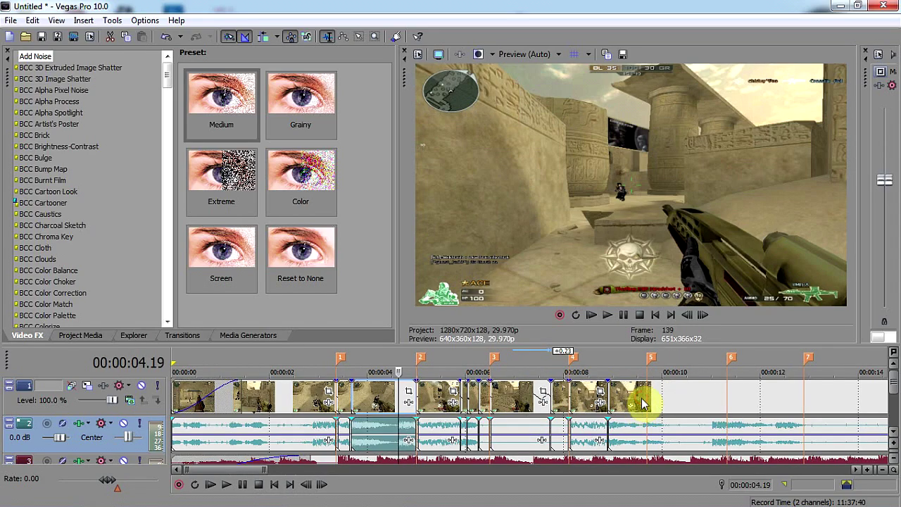
left_click(642, 403)
key("Right")
key("Right")
key("Right")
key("Right")
key("Right")
key("Right")
key("Right")
key("Right")
key("Right")
key("Right")
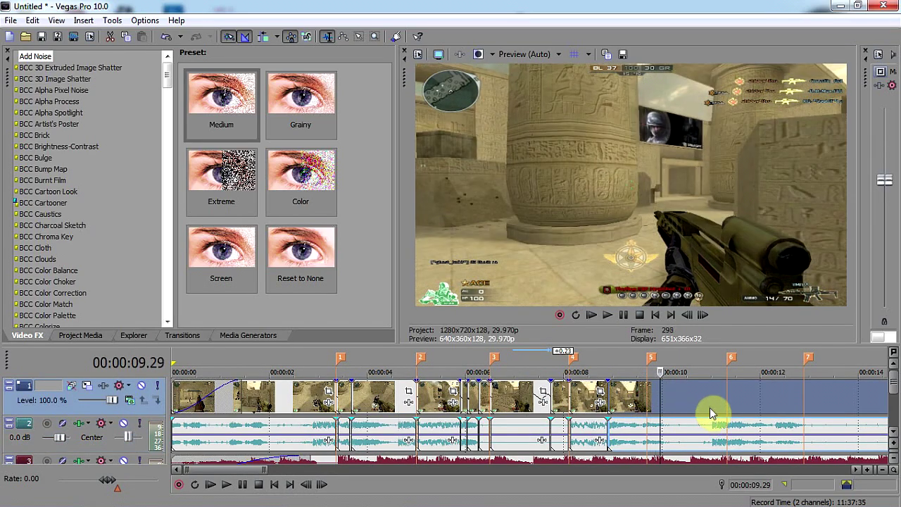
key("Left")
key("Left")
key("Right")
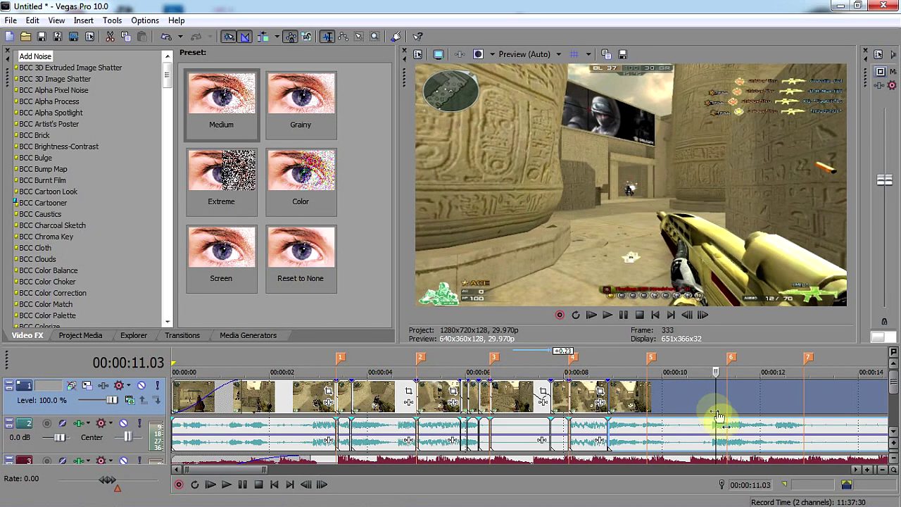
key("s")
left_click_drag(731, 405, 743, 409)
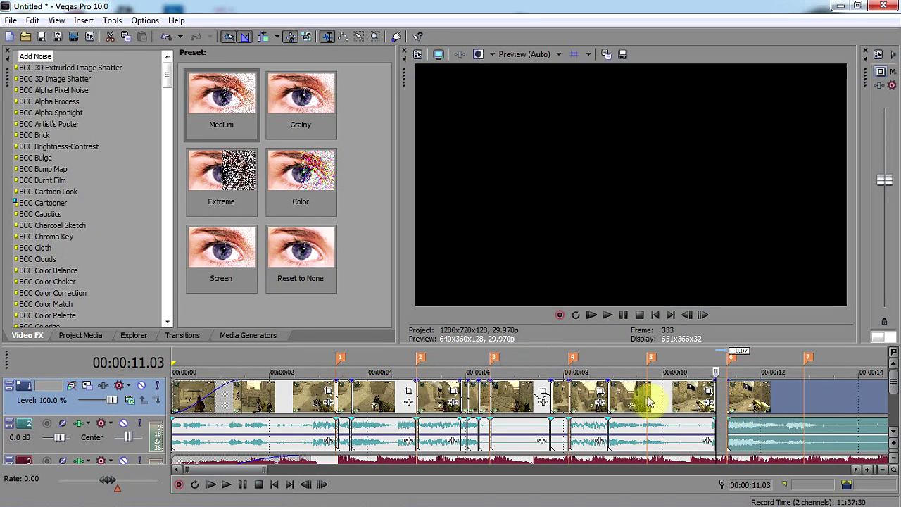
Step: Split the piece before marker 6 at marker 5 and 00:00:10.02, and slow the middle section by stretching its end 23 frames
left_click(674, 402)
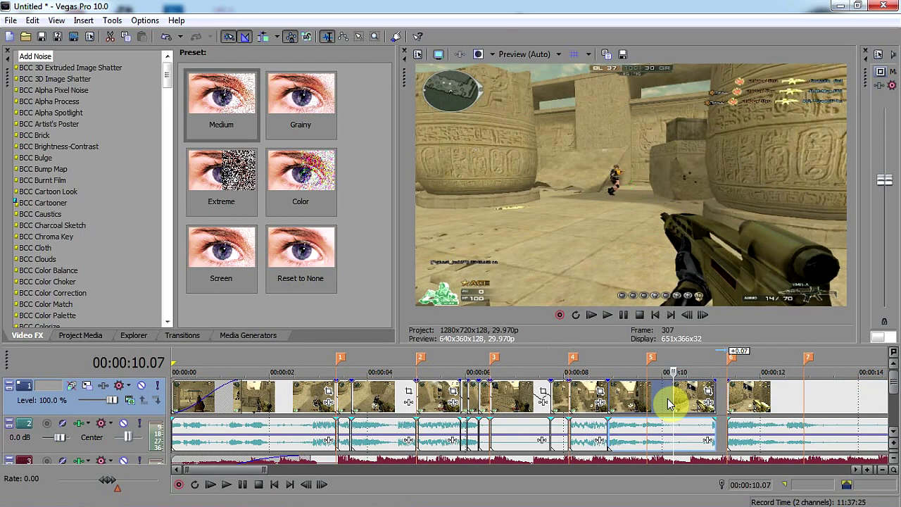
left_click(673, 391)
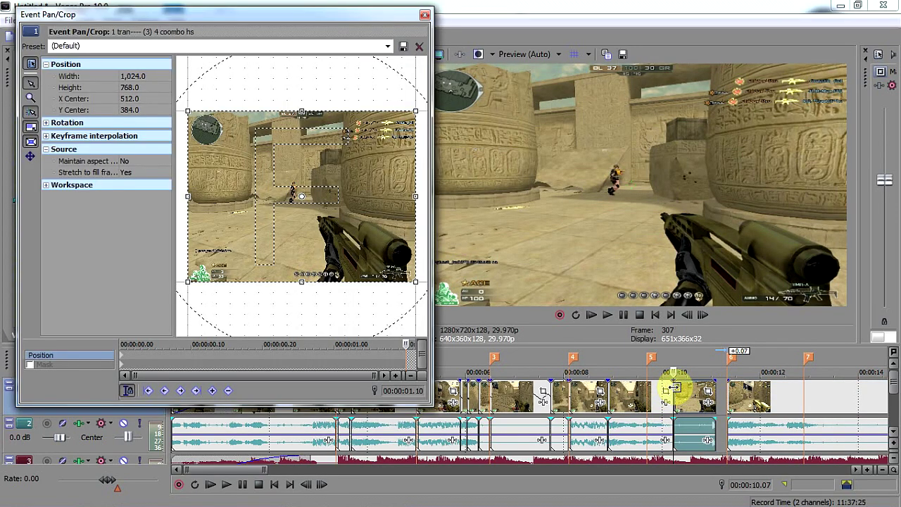
left_click(425, 15)
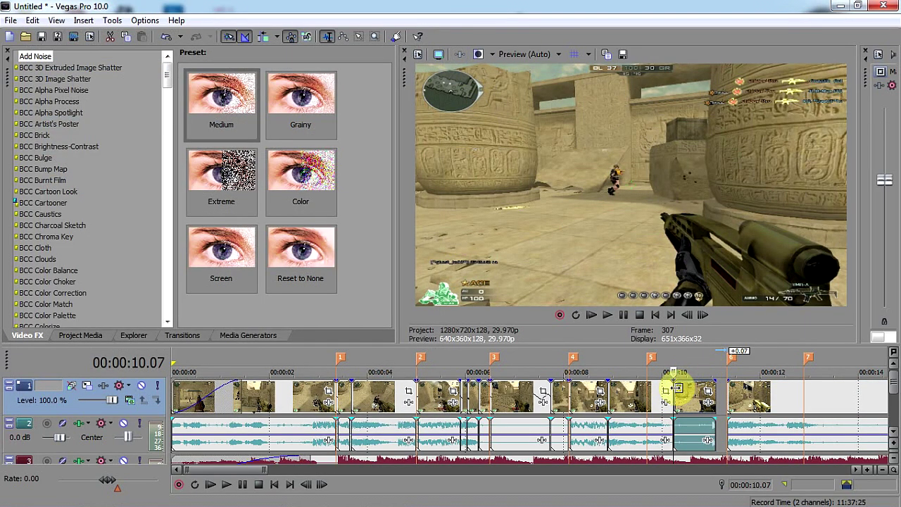
left_click_drag(670, 389, 701, 398)
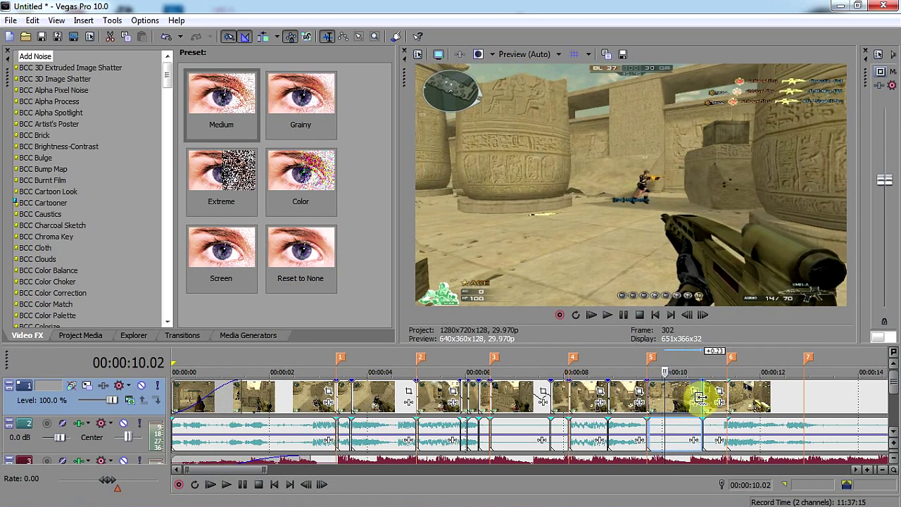
Step: Play back from 00:00:07.26 past marker 7 to check the timing of the cuts around markers 5 and 6
left_click(560, 426)
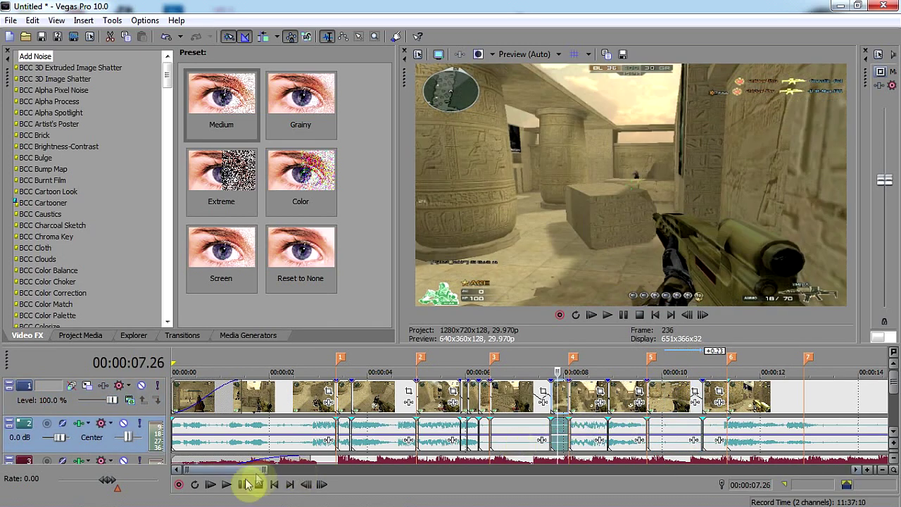
left_click(226, 485)
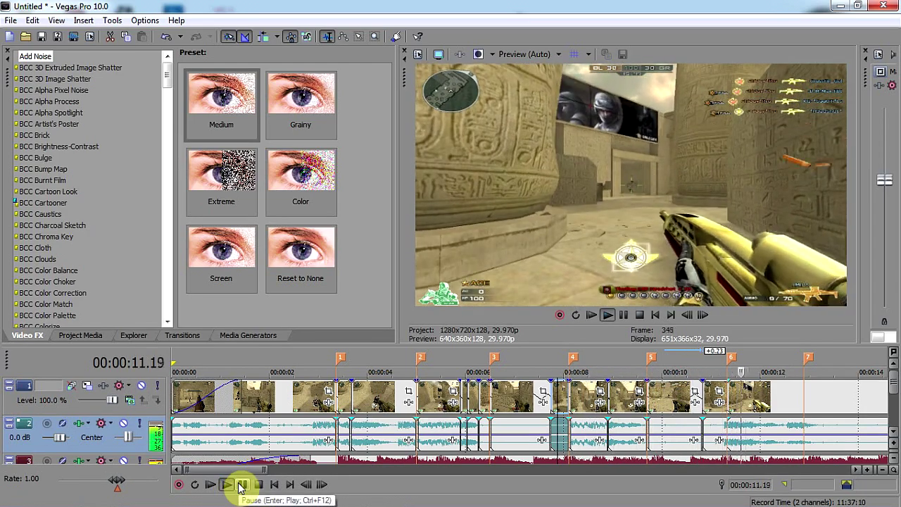
scroll(321, 471, "down", 3)
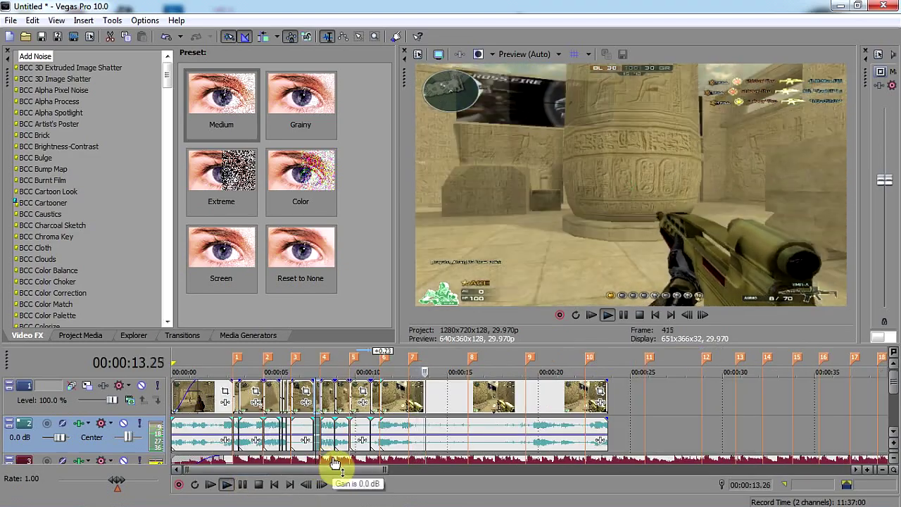
left_click(242, 485)
Step: End the gameplay clip and the music at marker 8 (00:00:16.04) and give both a fade-out
left_click_drag(465, 407, 474, 417)
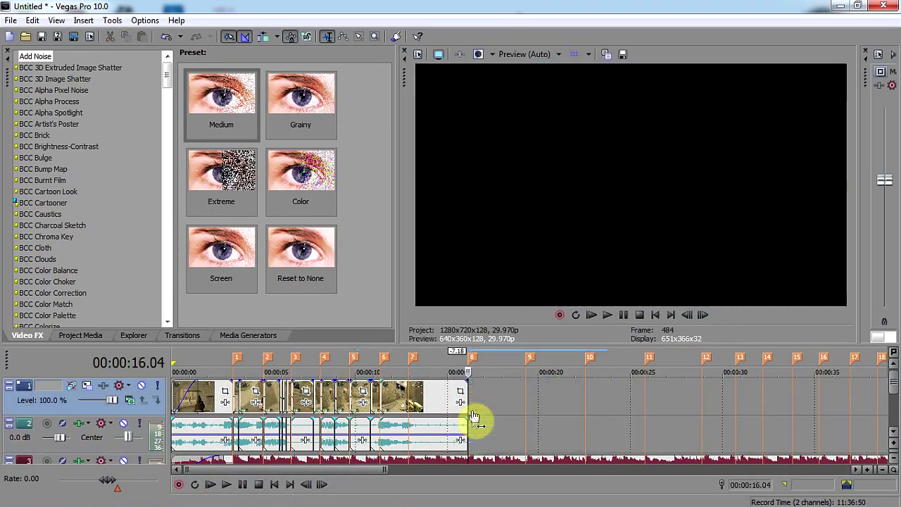
left_click_drag(469, 463, 399, 471)
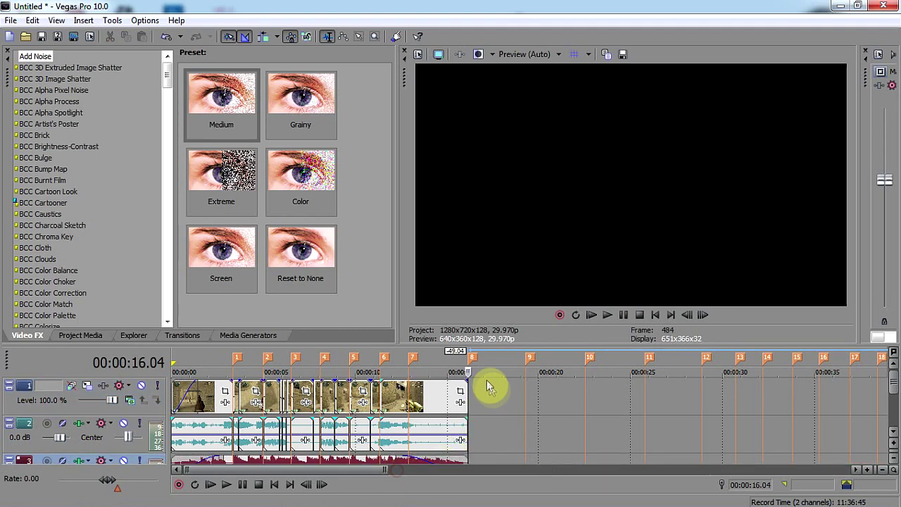
left_click_drag(465, 380, 410, 388)
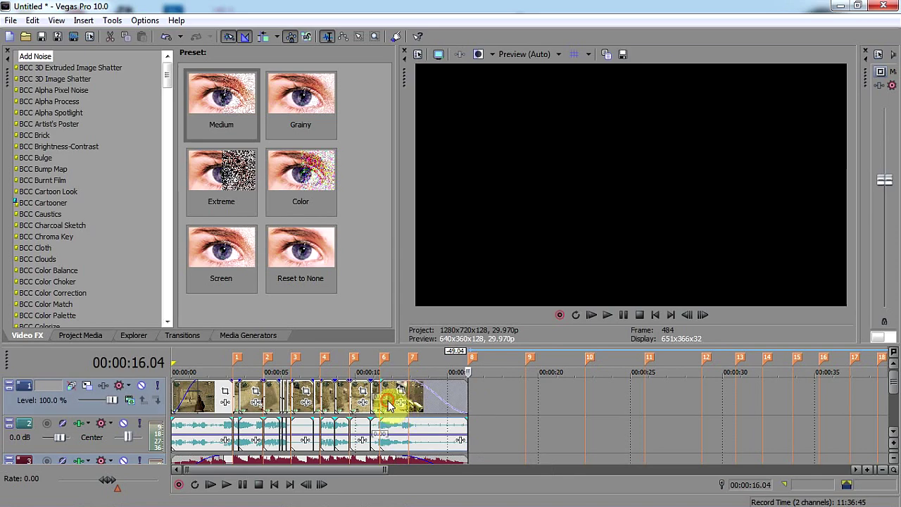
Step: Split the last gameplay piece at 00:00:11.24, shortly after marker 6, and delete the footage following the cut
left_click(390, 403)
scroll(389, 404, "up", 5)
key("s")
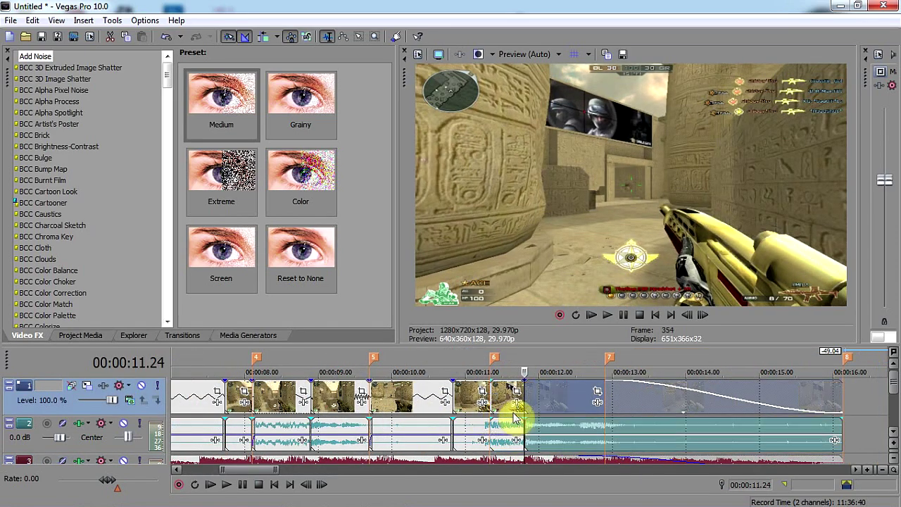
key("Delete")
Step: Slow the piece after marker 6 by stretching its end 1 second 12 frames, then extend it another 2 seconds 12 frames with a fade-out
left_click_drag(523, 398, 776, 384)
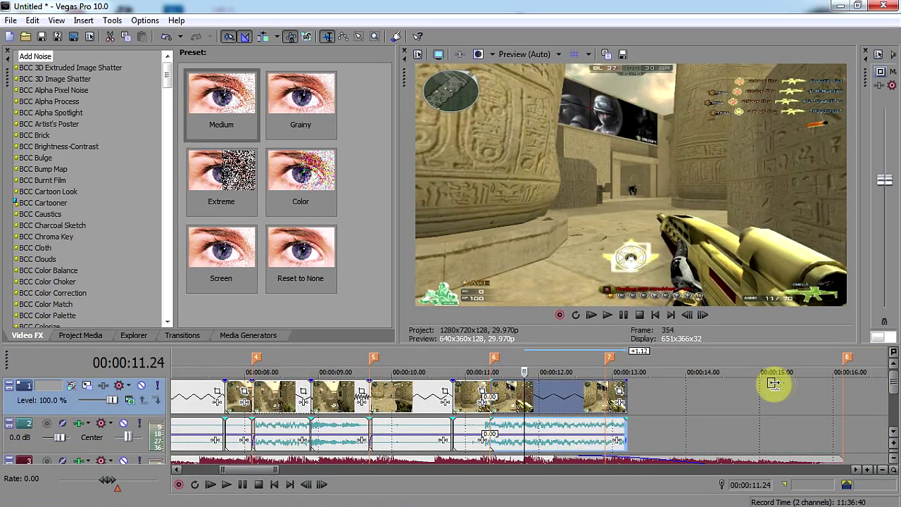
left_click_drag(624, 392, 610, 411)
left_click(638, 429)
scroll(638, 426, "down", 6)
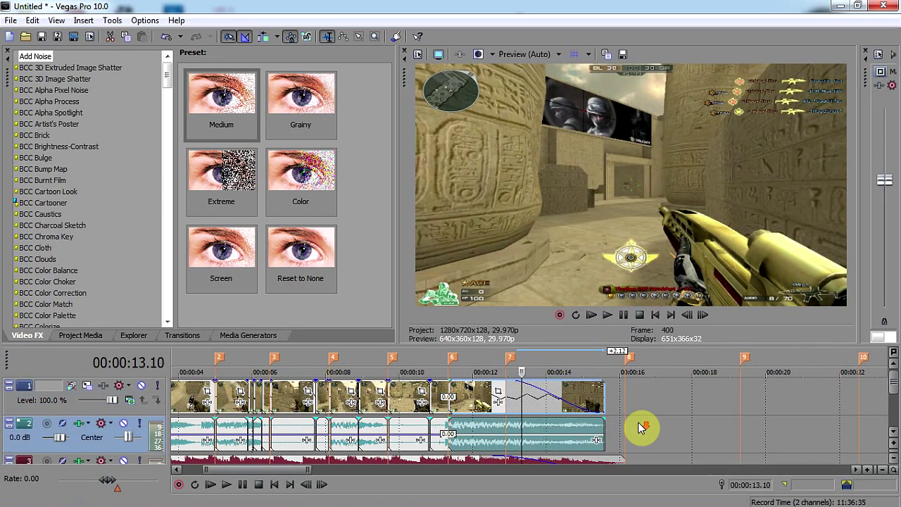
Step: Play the edit from the start to check that the fast and slow sections follow the music
left_click(210, 484)
scroll(434, 447, "up", 6)
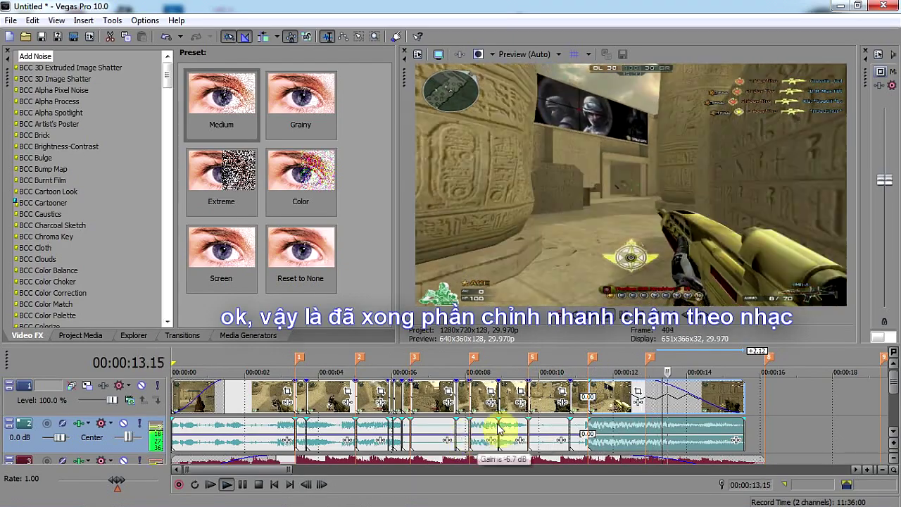
scroll(514, 421, "down", 2)
left_click(258, 485)
Step: Apply the Levels effect with the Brighten preset to the short gameplay piece starting at marker 1 (00:00:03.11)
left_click(257, 399)
scroll(573, 438, "up", 2)
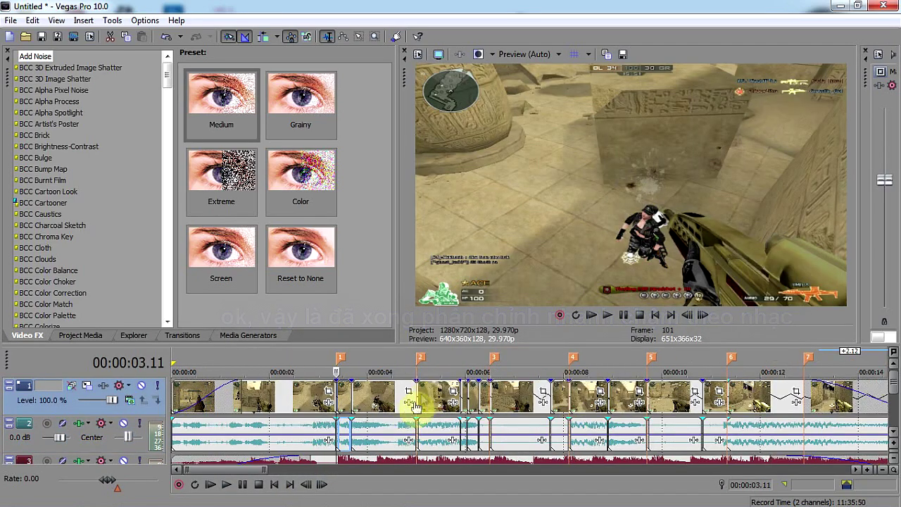
scroll(423, 416, "up", 3)
left_click(520, 427)
scroll(519, 427, "up", 2)
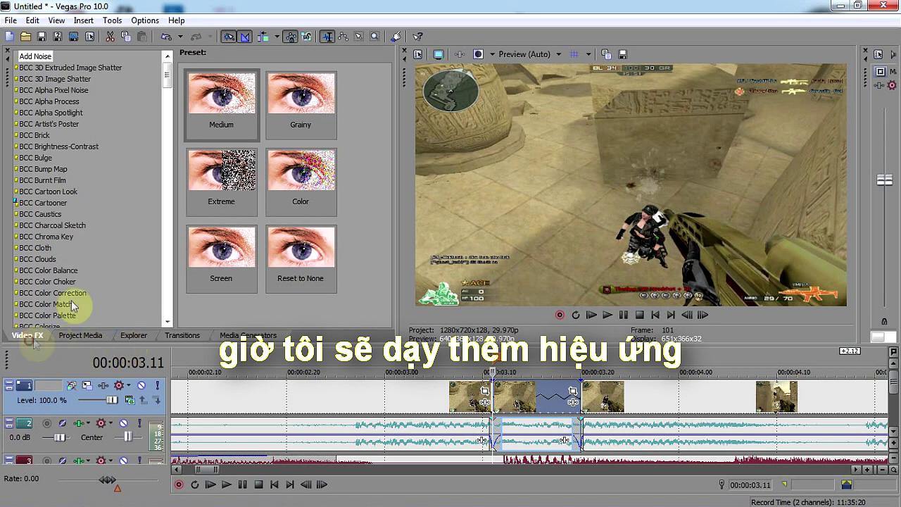
left_click_drag(162, 78, 169, 299)
left_click(29, 91)
left_click(297, 104)
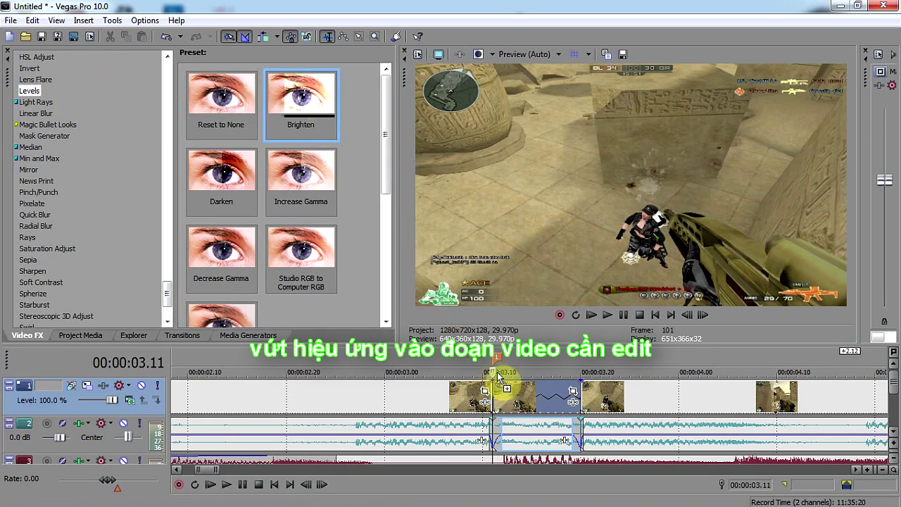
left_click_drag(529, 399, 535, 398)
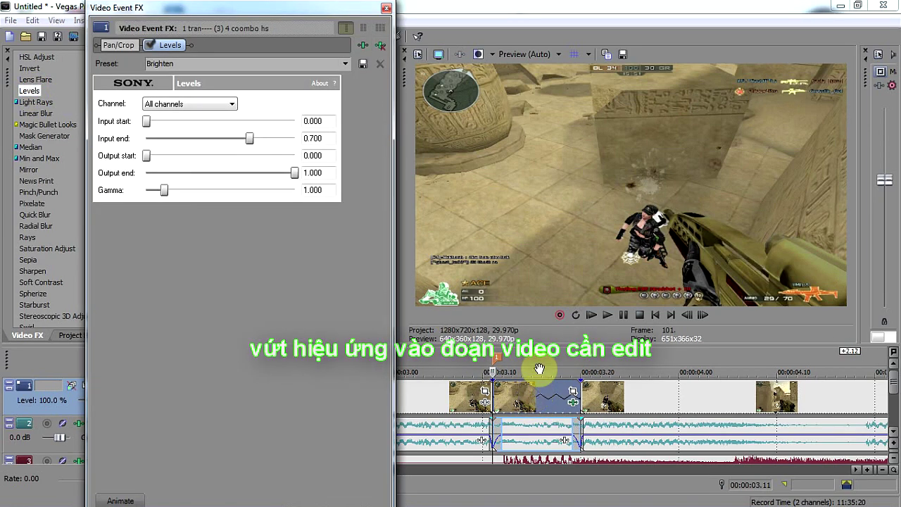
left_click(499, 399)
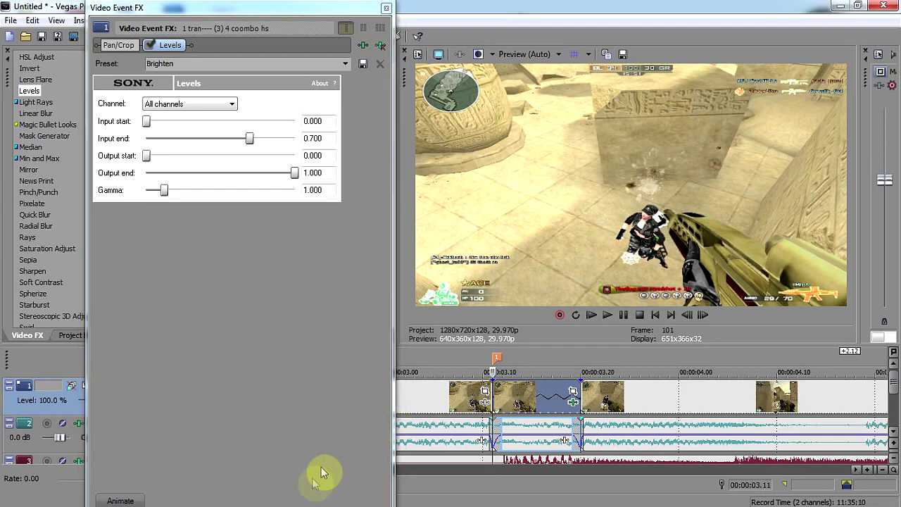
Step: Set the Levels effect's Input end to about 0.781 and show its keyframe timeline
left_click_drag(321, 1, 325, 19)
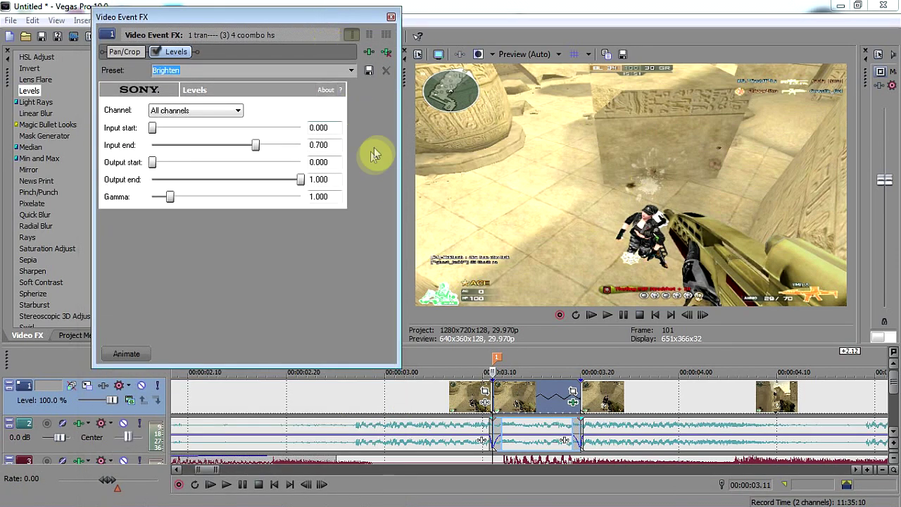
left_click_drag(256, 143, 269, 166)
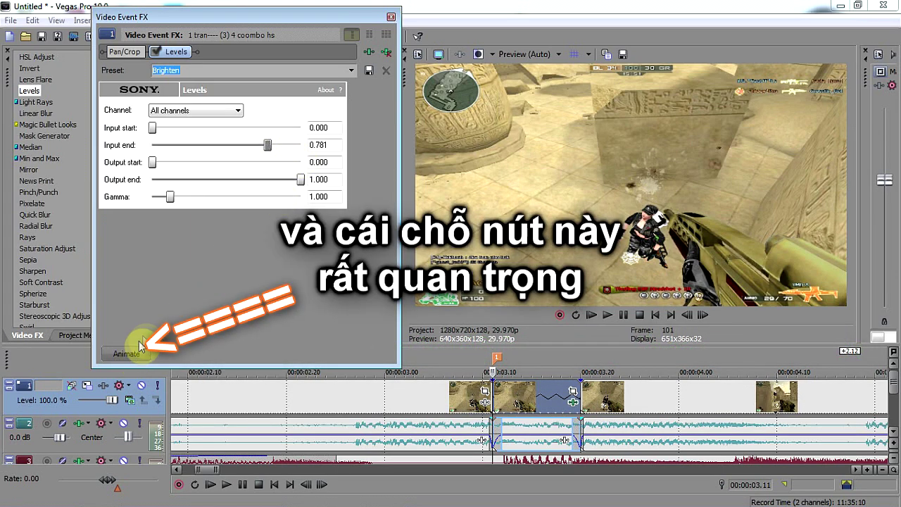
left_click(127, 354)
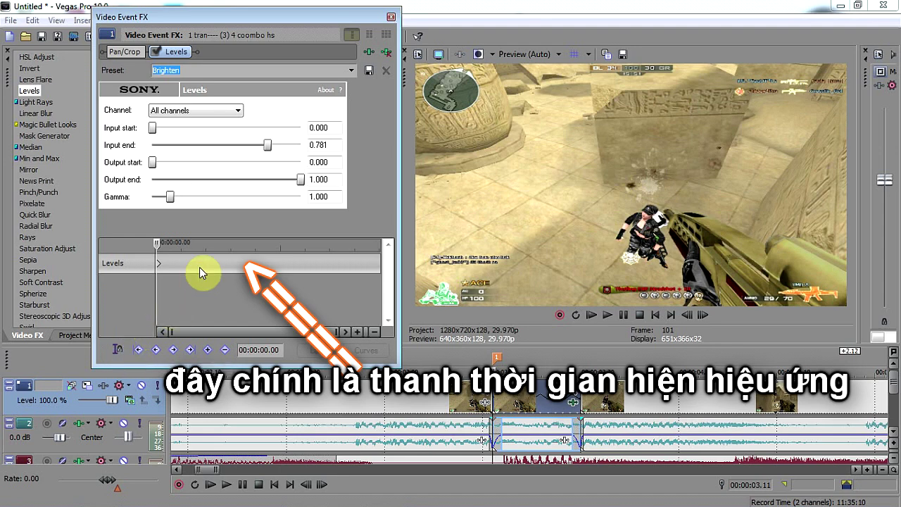
Step: Try several cursor positions on the Levels keyframe timeline and sync its cursor with the main timeline
left_click(276, 266)
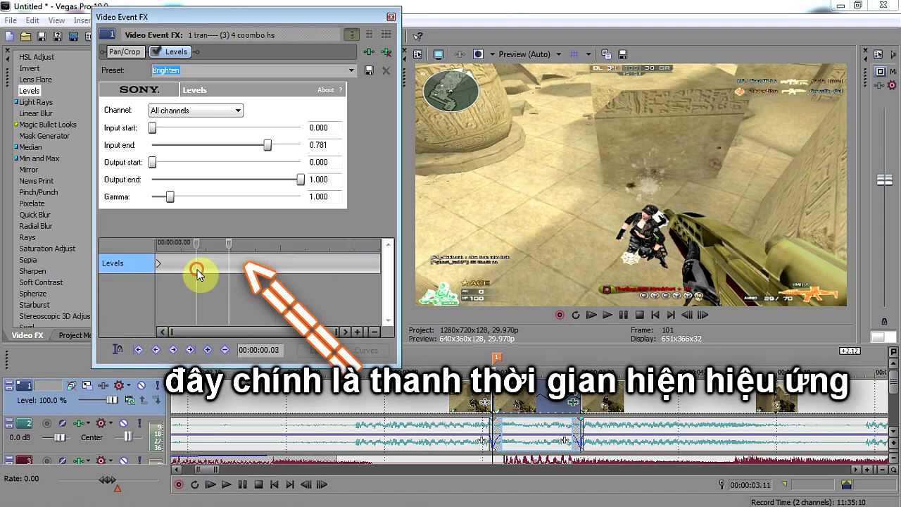
left_click(306, 263)
left_click(239, 270)
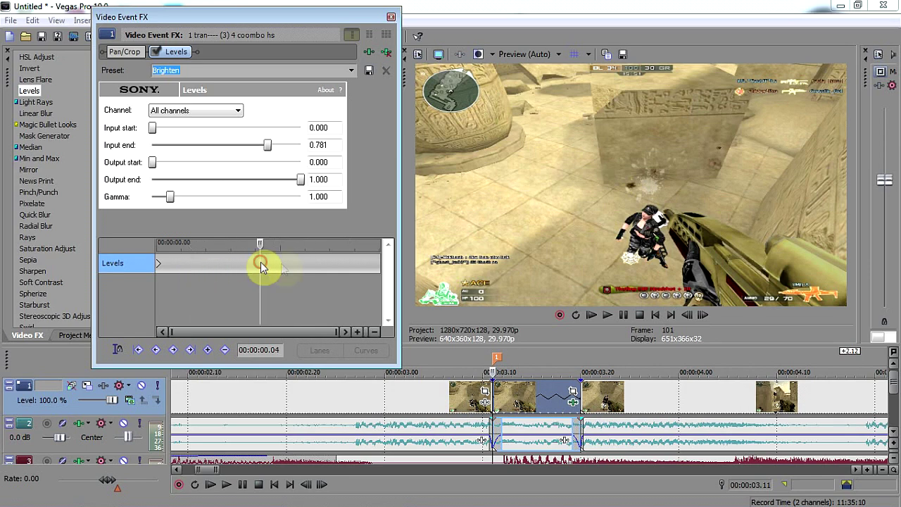
left_click(235, 274)
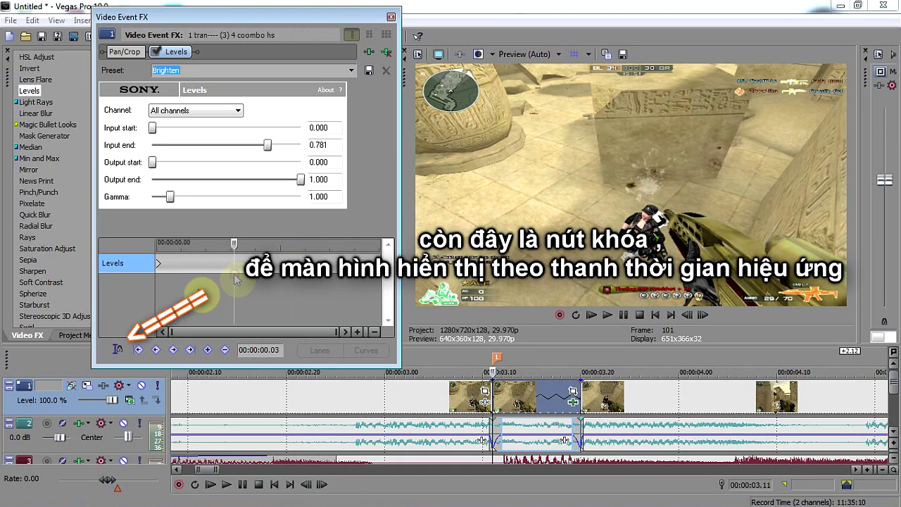
left_click(119, 350)
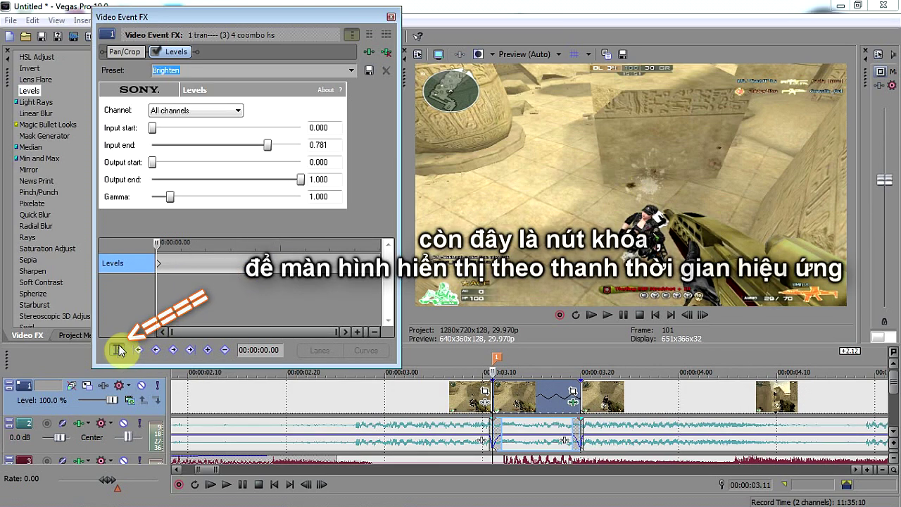
Step: Scrub back and forth along the Levels keyframe timeline to check that the preview follows the effect's cursor
left_click(259, 266)
left_click(296, 273)
left_click(240, 273)
left_click(201, 272)
left_click(169, 272)
left_click(222, 269)
left_click(289, 267)
left_click_drag(292, 267, 225, 274)
Step: Set Input end to about 0.544 at the first Levels keyframe and raise it to its maximum at 00:00:00.08
left_click(159, 264)
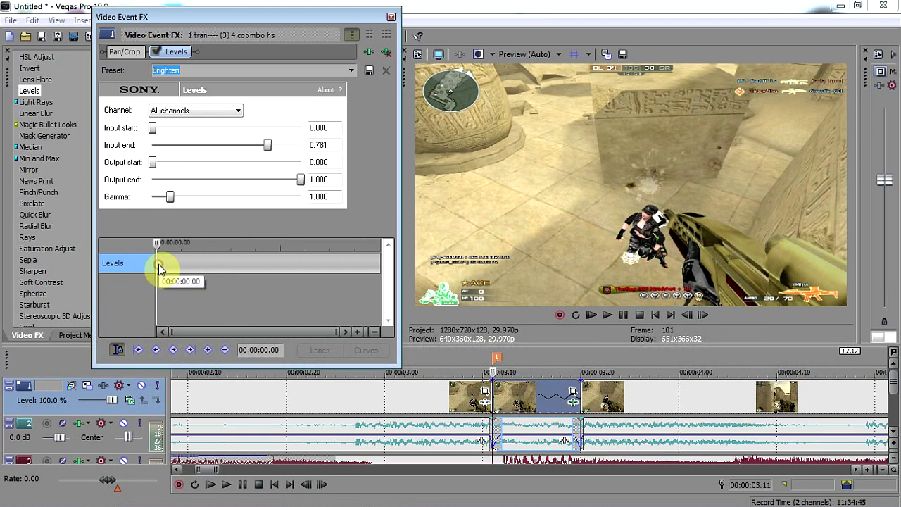
left_click_drag(268, 145, 237, 164)
left_click_drag(245, 277, 354, 264)
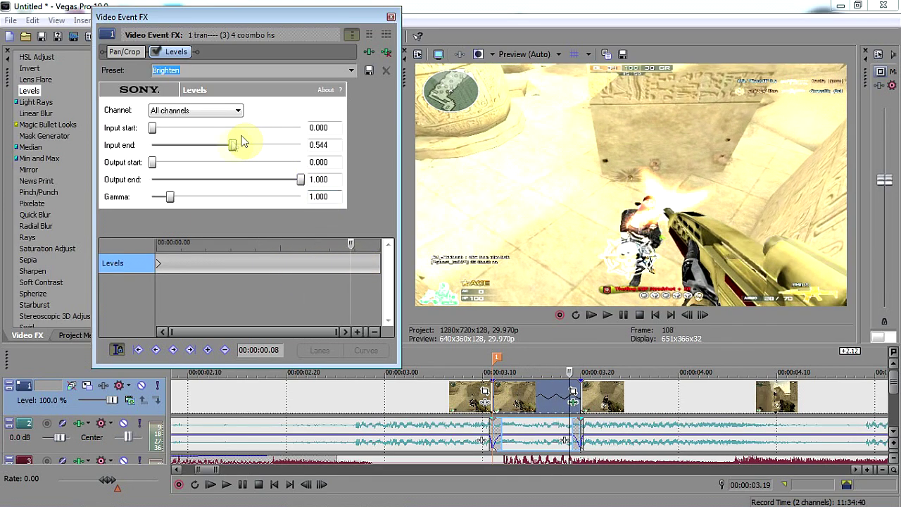
left_click_drag(232, 145, 310, 145)
Step: Try the closing Levels keyframe at 00:00:00.05, return it to 00:00:00.08, and scrub through the brightness change
left_click_drag(351, 264, 274, 264)
left_click_drag(324, 262, 356, 263)
left_click(232, 263)
left_click_drag(225, 260, 263, 257)
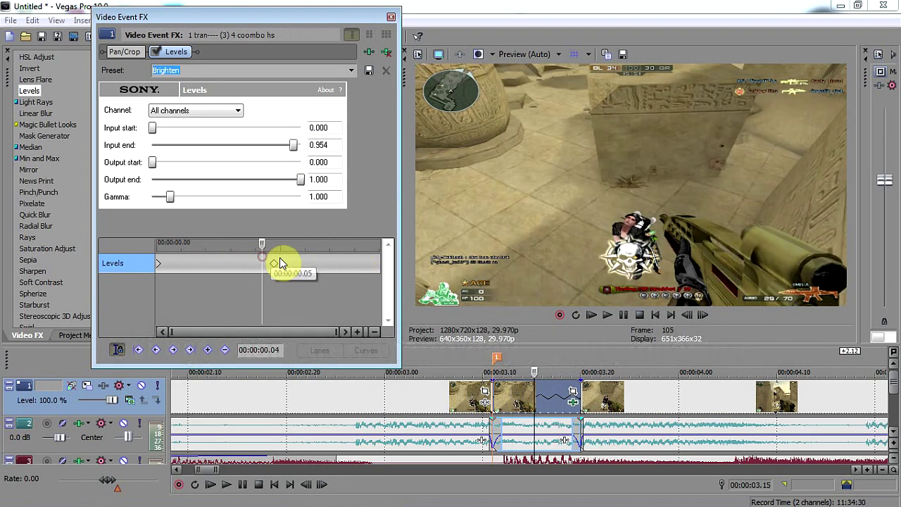
left_click(272, 265)
left_click_drag(326, 275, 354, 268)
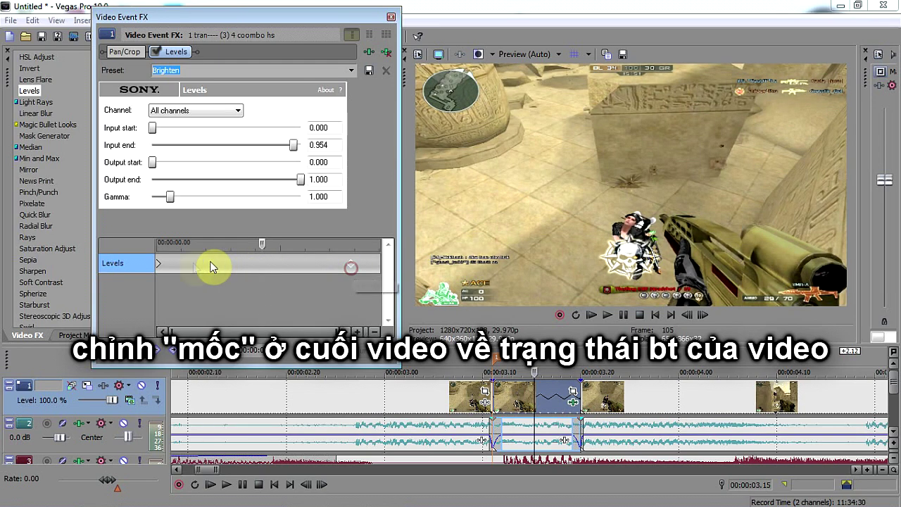
left_click_drag(212, 264, 176, 263)
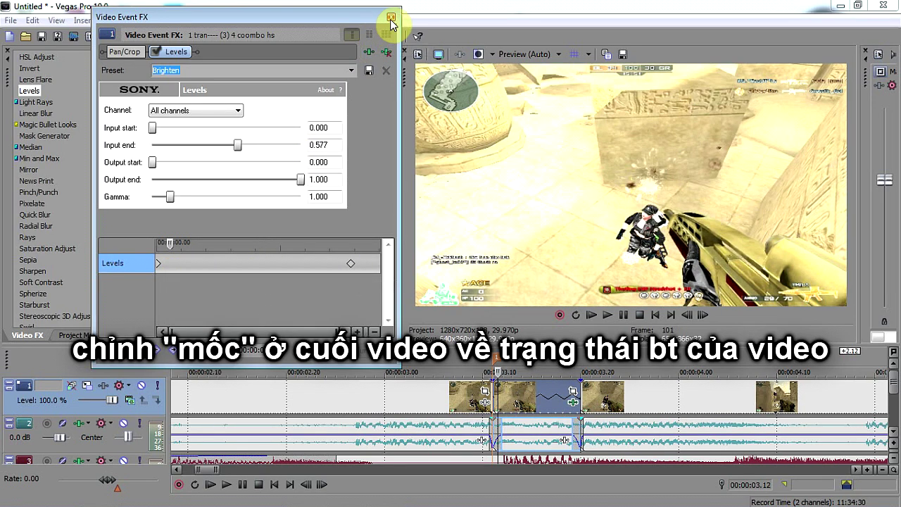
Step: Close the effect settings and play back the timeline from just before marker 1 to review the brightness flash
left_click(392, 19)
left_click(470, 427)
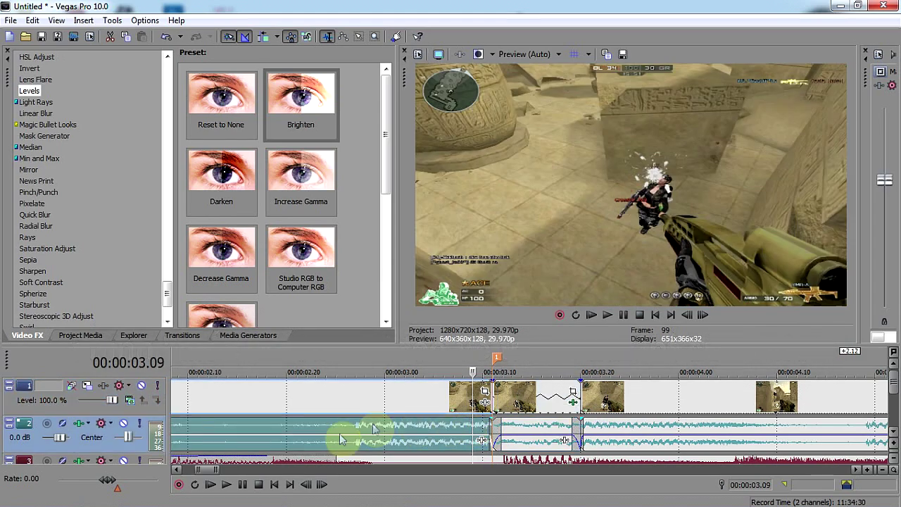
left_click(226, 485)
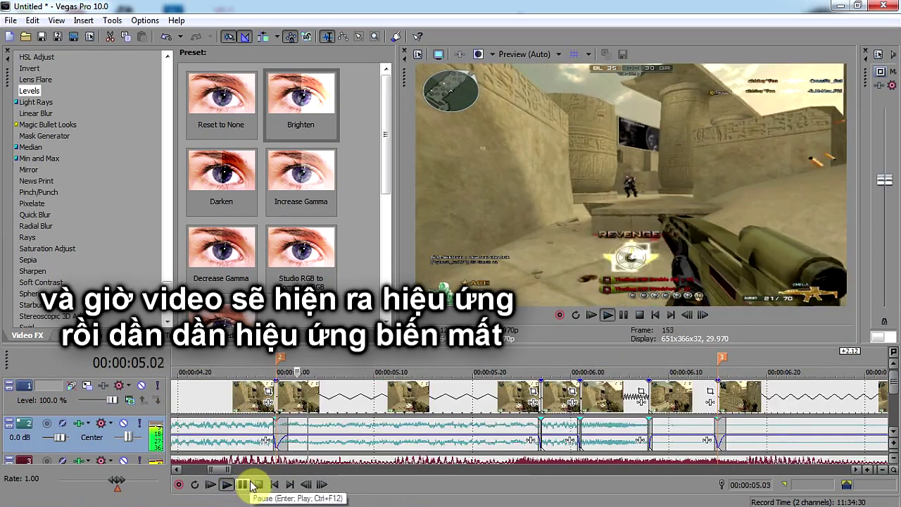
left_click(258, 484)
Step: Apply the Levels Brighten preset to the clip that starts at marker 2
scroll(465, 394, "down", 5)
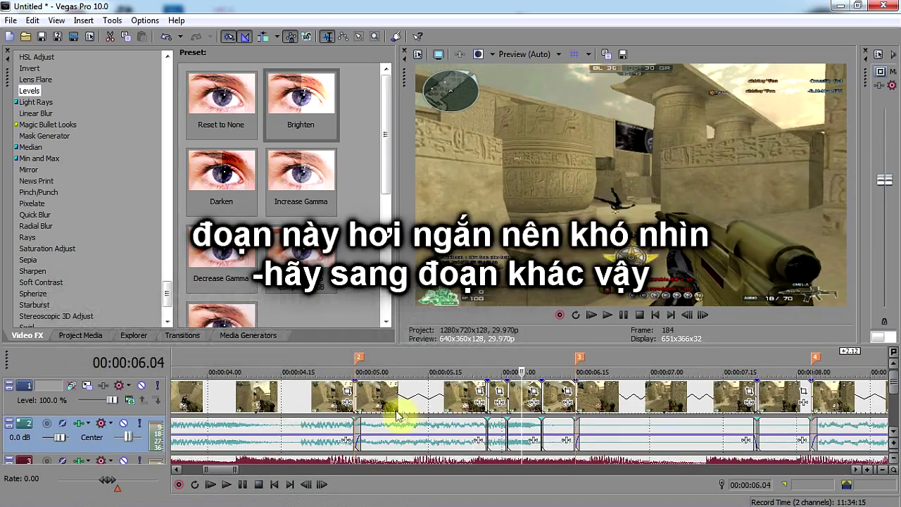
left_click(331, 401)
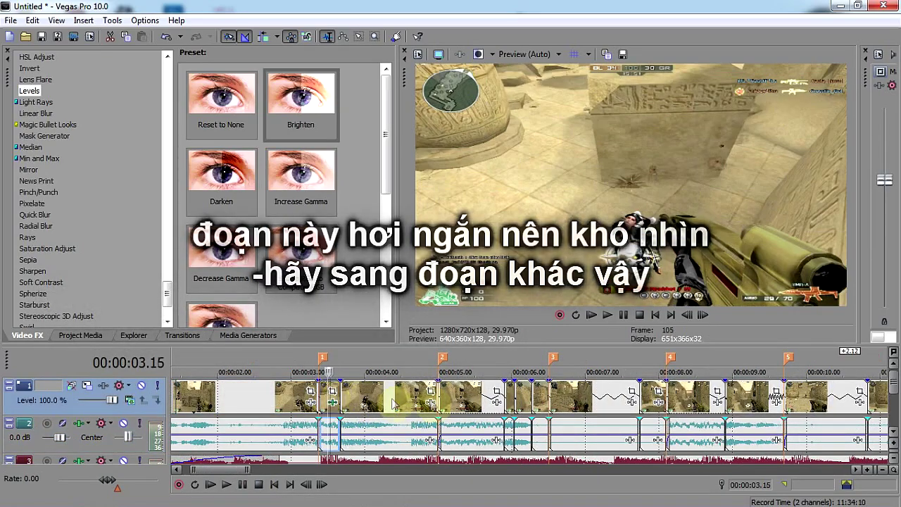
left_click(443, 398)
scroll(444, 398, "up", 3)
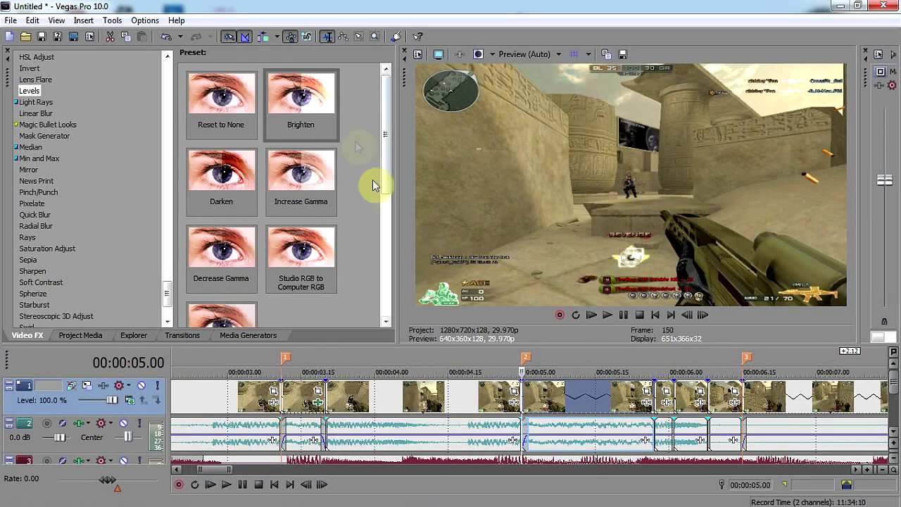
left_click_drag(539, 403, 539, 402)
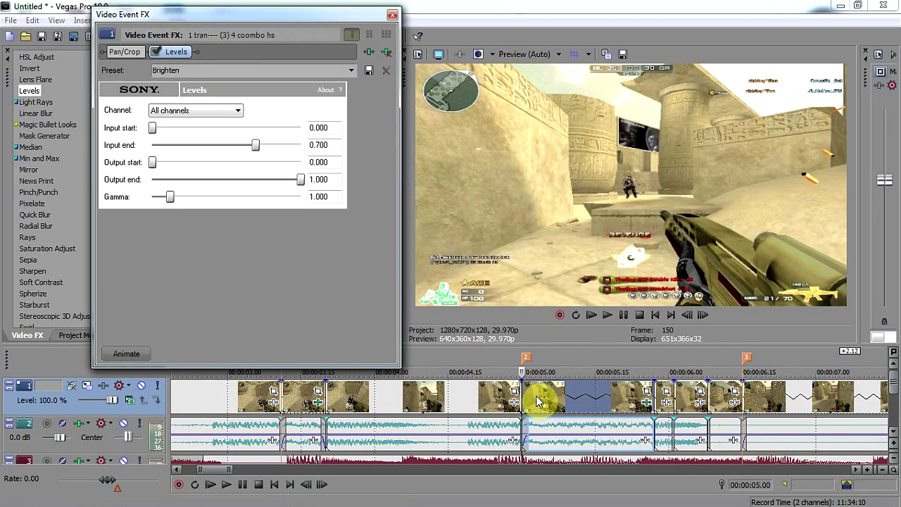
Step: Animate Levels on the marker 2 clip with Input end at about 0.571 at the start and 1.000 at 00:00:00.10
left_click(127, 355)
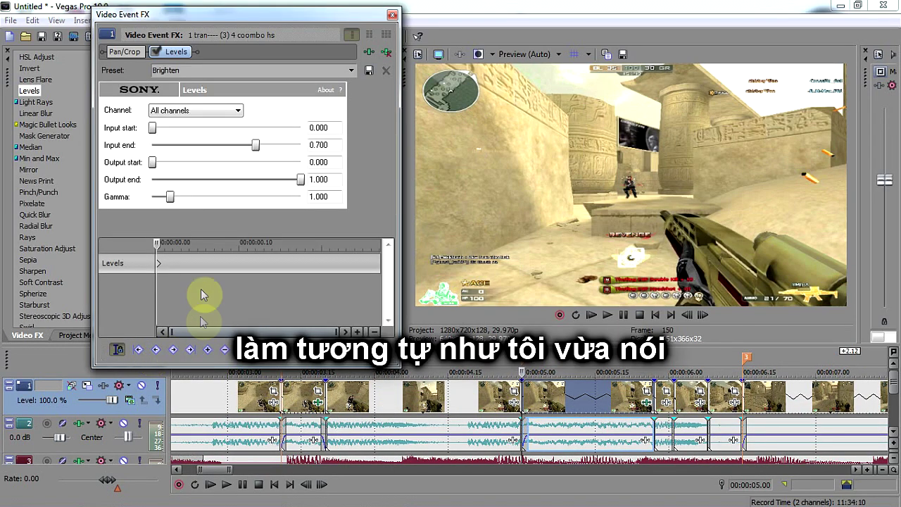
mouse_move(246, 268)
left_mouse_down()
mouse_move(317, 261)
mouse_move(241, 266)
left_mouse_up()
left_click_drag(256, 145, 355, 153)
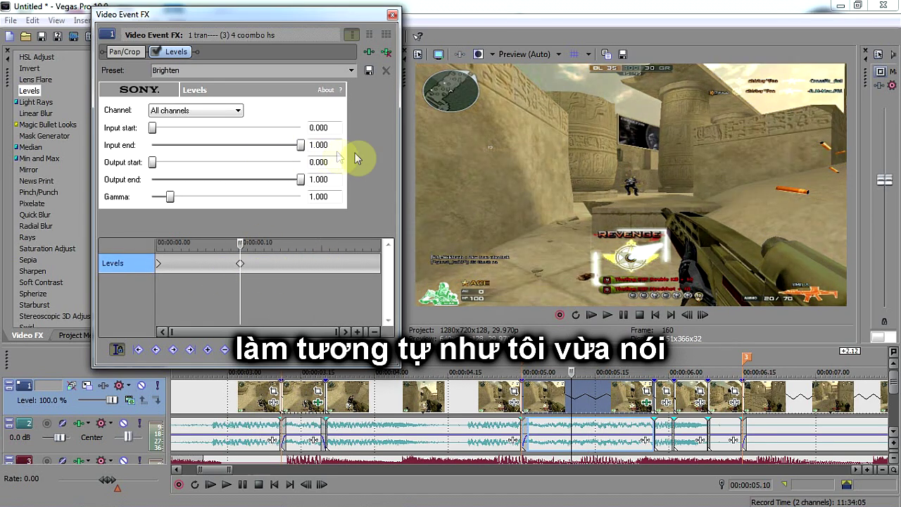
left_click(158, 264)
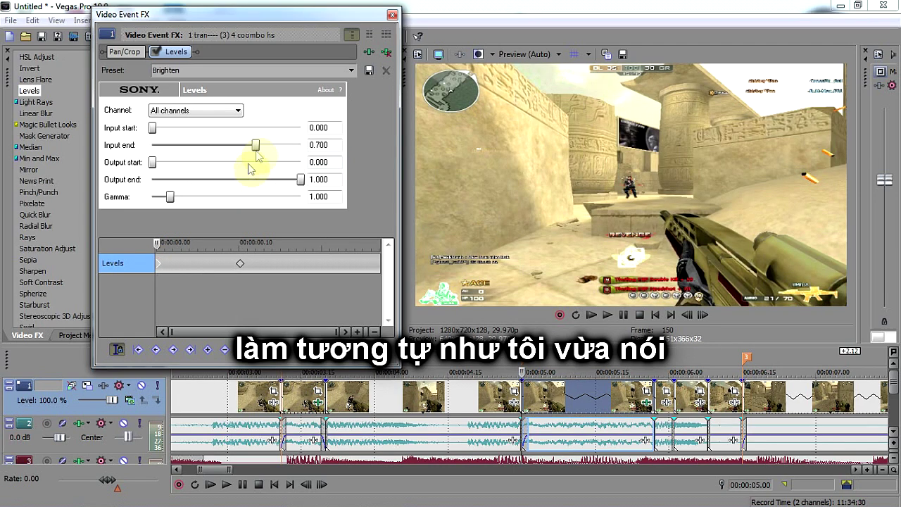
left_click_drag(256, 148, 236, 148)
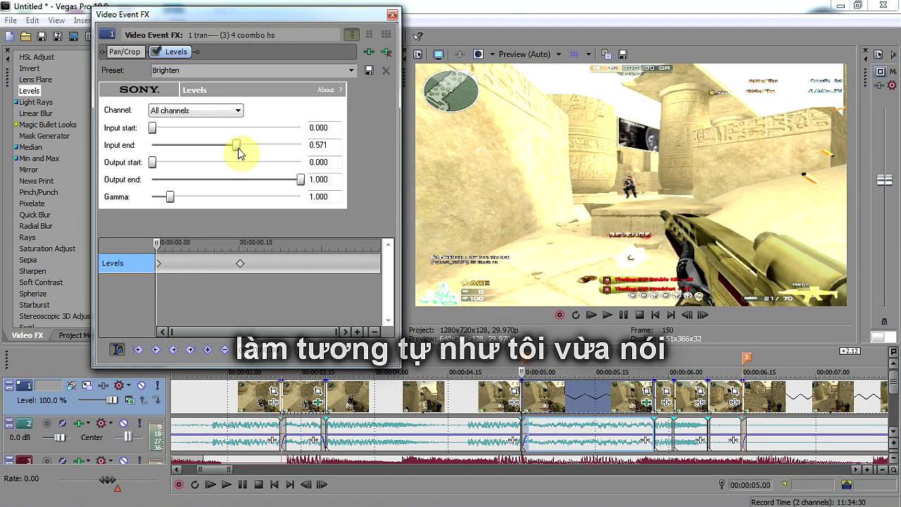
left_click(392, 15)
Step: Play back the timeline from just before marker 2 to review the brightness flash
left_click(512, 429)
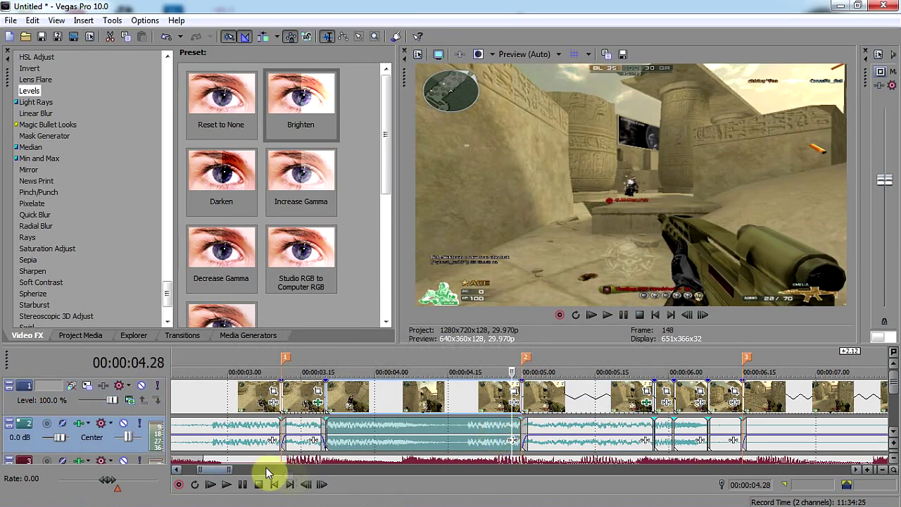
left_click(226, 484)
left_click(227, 485)
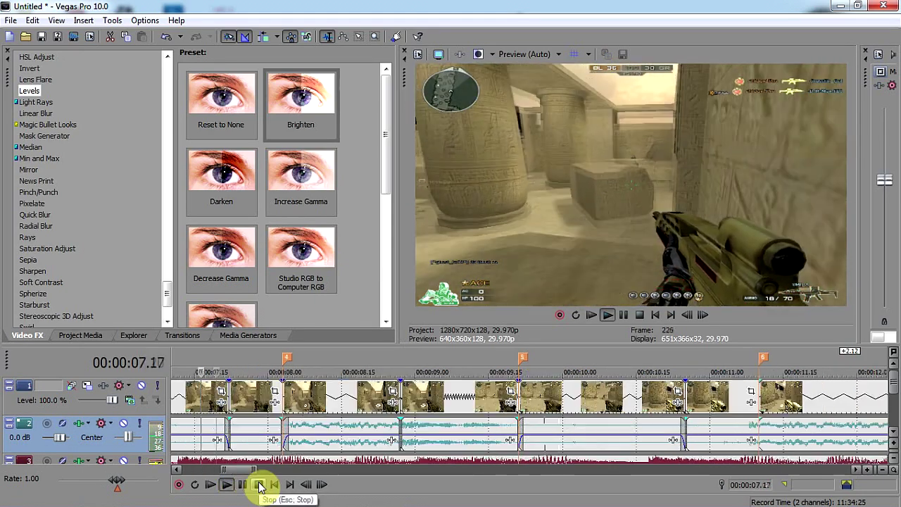
left_click(259, 485)
Step: Return to the cut at marker 2 and look through the video effect presets, including Linear Blur, Sepia, Sharpen and Radial Blur
scroll(502, 413, "down", 4)
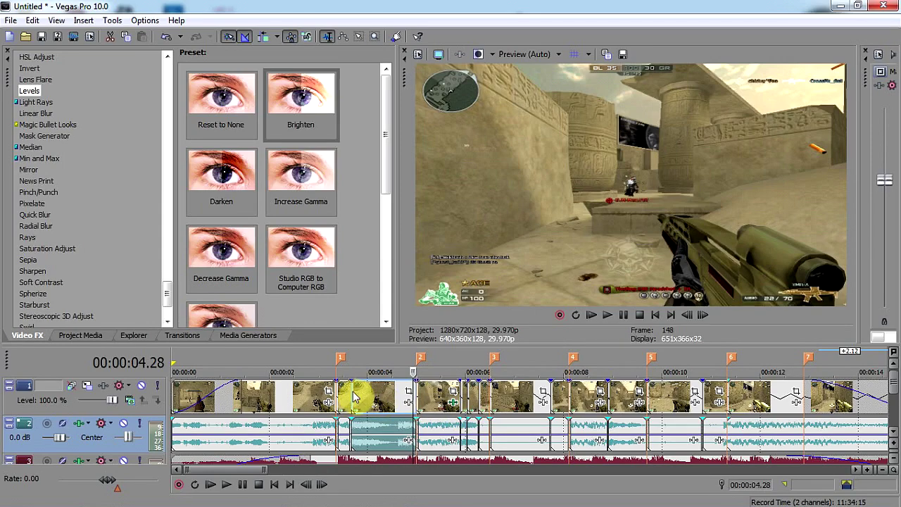
left_click(416, 396)
scroll(450, 409, "up", 5)
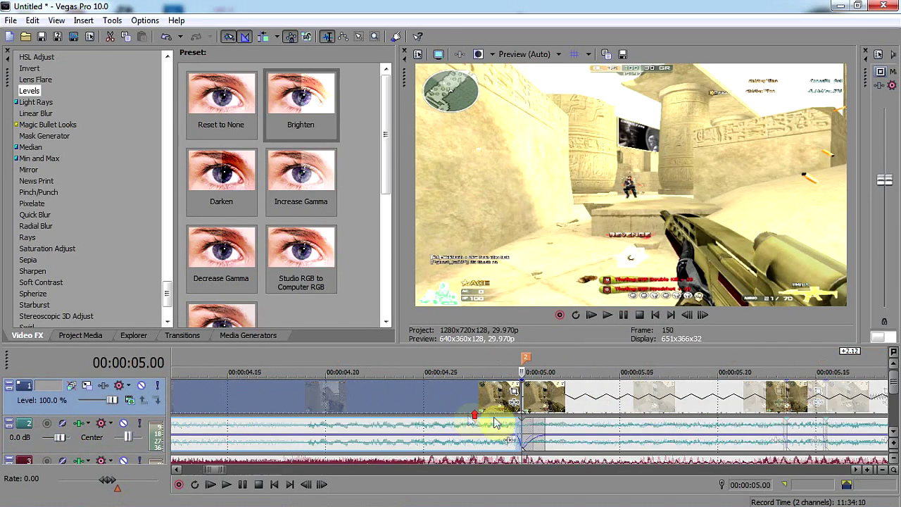
left_click(35, 114)
left_click(227, 96)
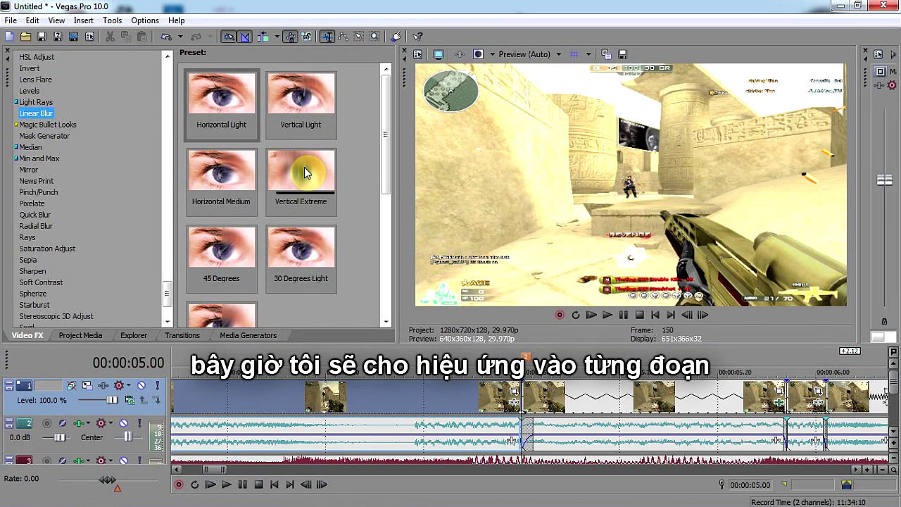
scroll(65, 182, "down", 3)
left_click(34, 177)
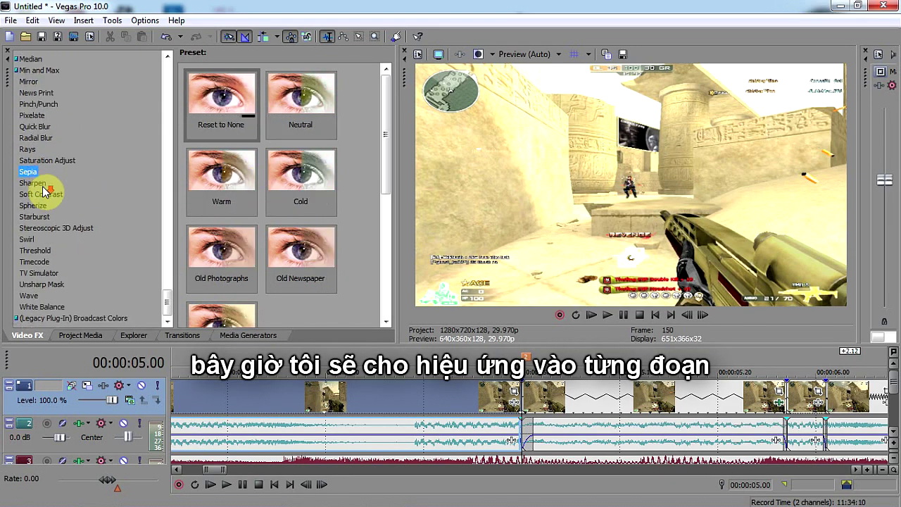
left_click(35, 186)
left_click(41, 196)
key("Up")
key("Up")
key("Up")
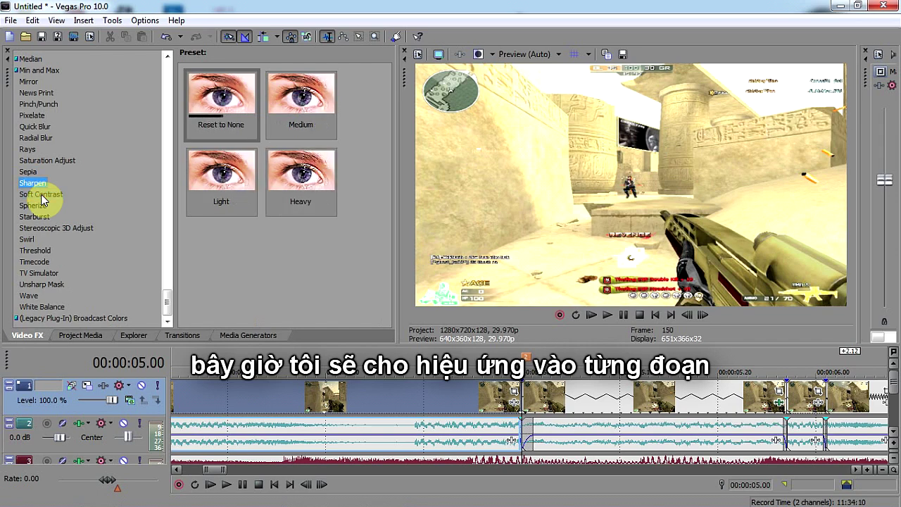
key("Up")
key("Up")
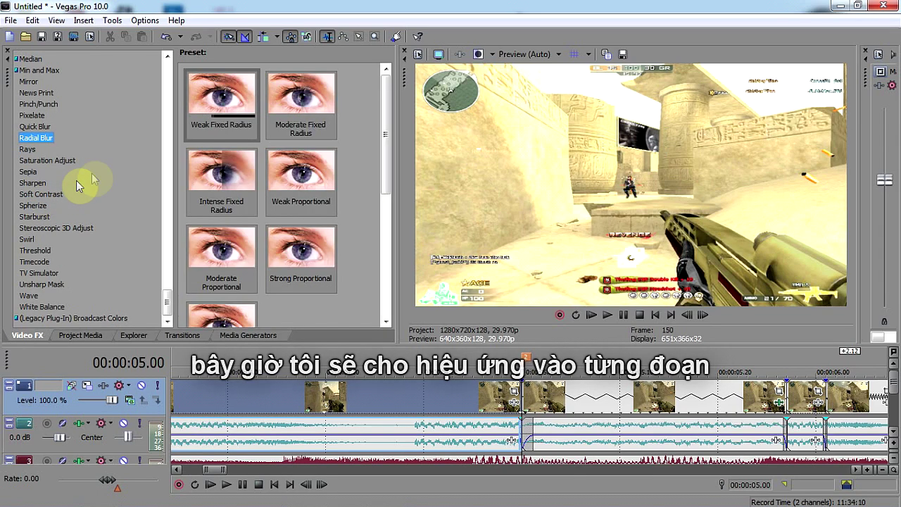
Step: Add Radial Blur's Strong Proportional preset to the clip after marker 2 and animate its Strength down to near zero at 00:00:00.10
left_click_drag(316, 255, 570, 391)
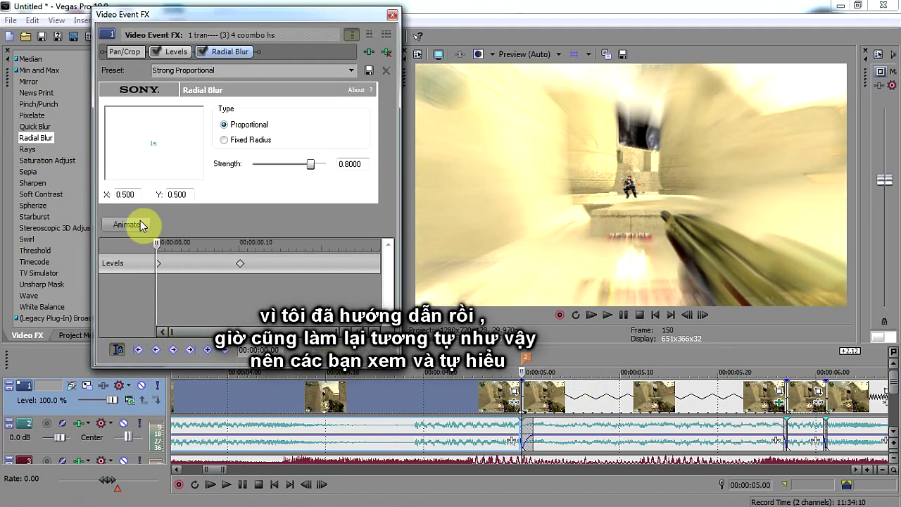
left_click(127, 224)
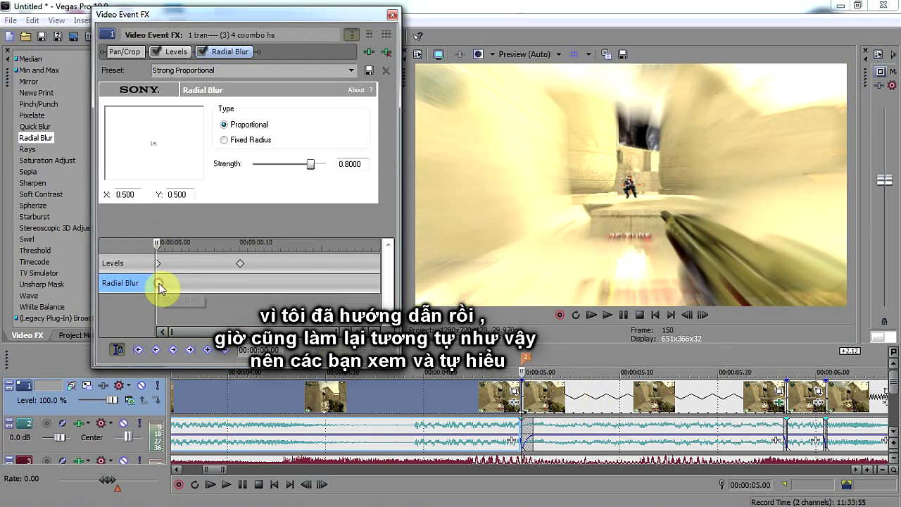
left_click(240, 284)
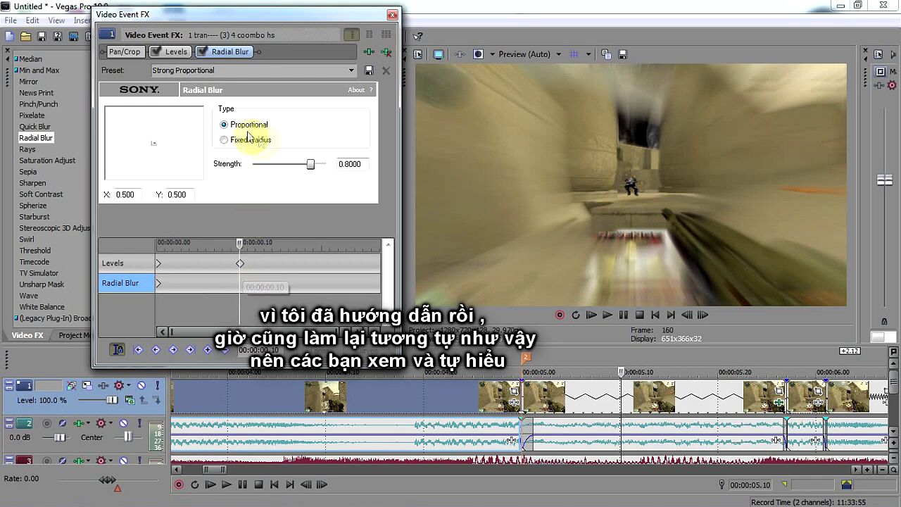
left_click_drag(309, 166, 259, 169)
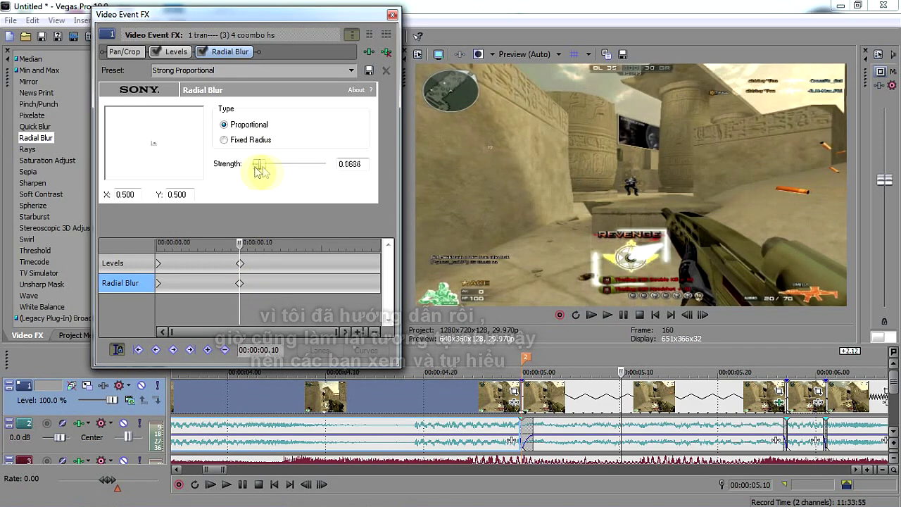
left_click_drag(232, 283, 182, 284)
left_click(393, 13)
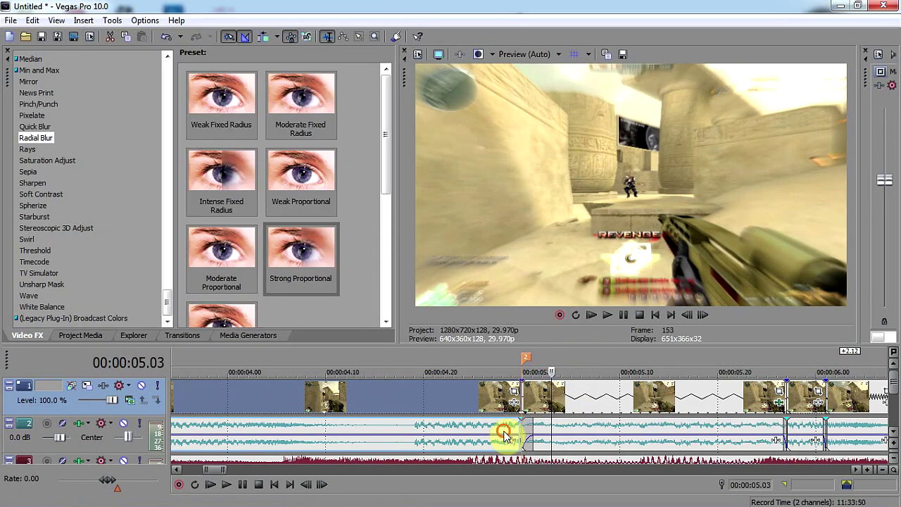
Step: Play back from just before marker 2 to check the combined flash and radial blur
left_click(503, 434)
left_click(242, 486)
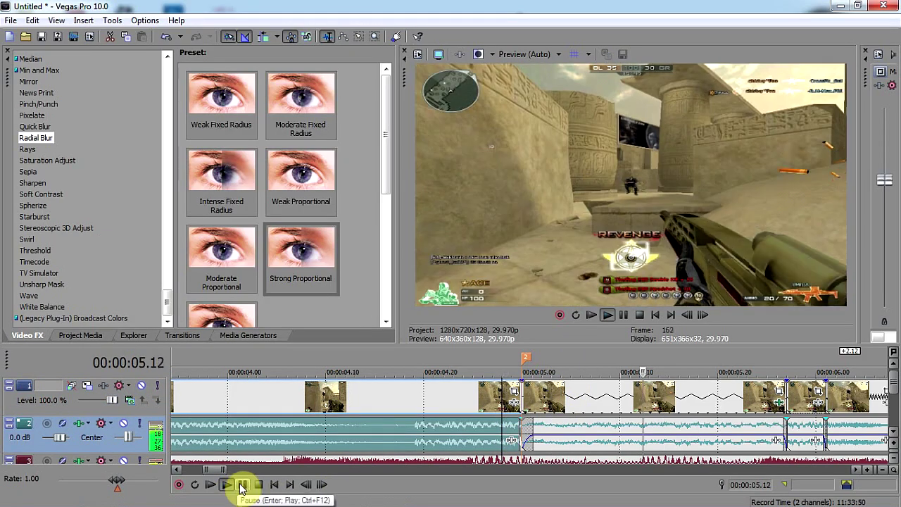
left_click(241, 484)
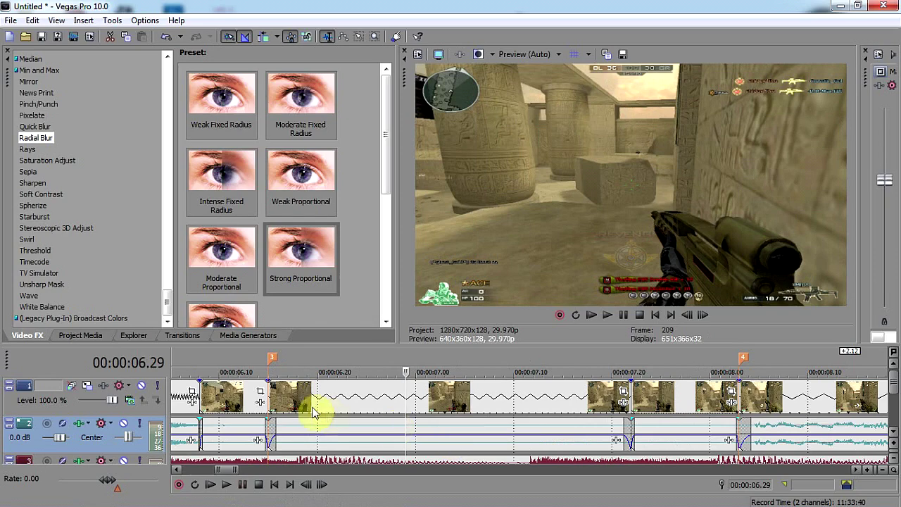
Step: Add Radial Blur's Strong Proportional preset to the clip after marker 3, animate Strength to its minimum at 00:00:00.11, and shift that keyframe slightly earlier
left_click(271, 391)
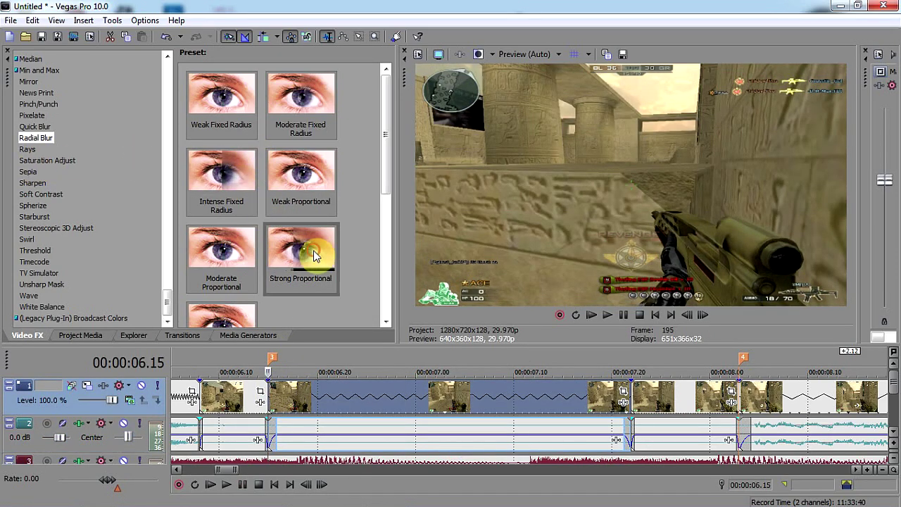
left_click_drag(304, 391, 304, 392)
left_click(127, 350)
left_click(222, 263)
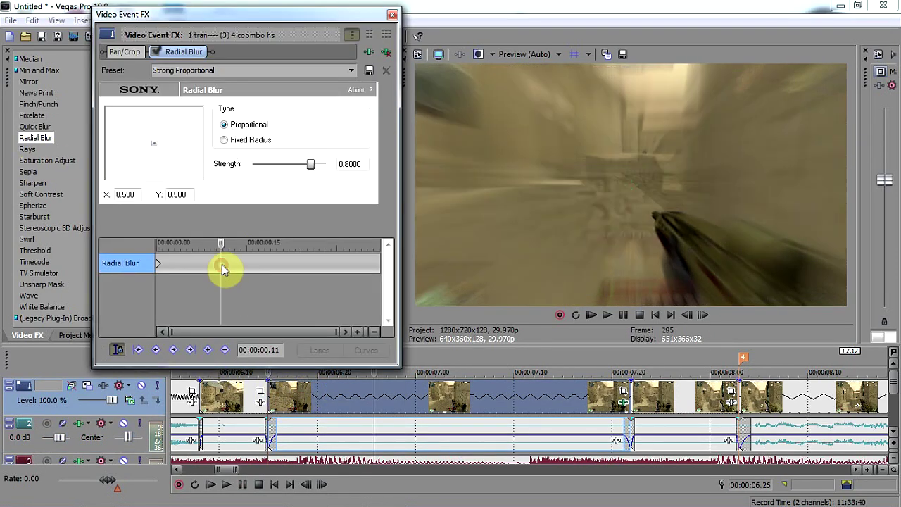
left_click_drag(314, 172, 170, 171)
mouse_move(221, 265)
left_mouse_down()
mouse_move(258, 272)
mouse_move(249, 261)
mouse_move(209, 265)
left_mouse_up()
left_click(393, 15)
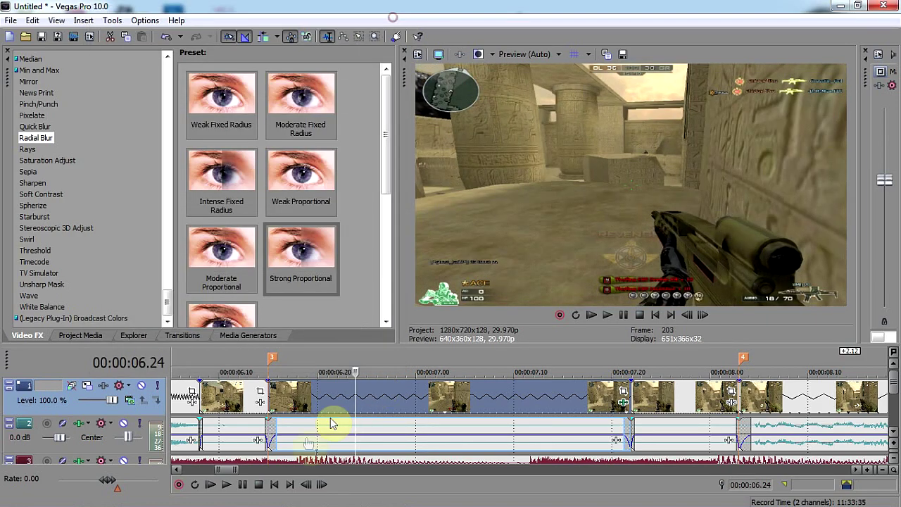
Step: Play back from just before marker 3 to check the fading radial blur
left_click(251, 429)
left_click(226, 484)
scroll(467, 393, "down", 3)
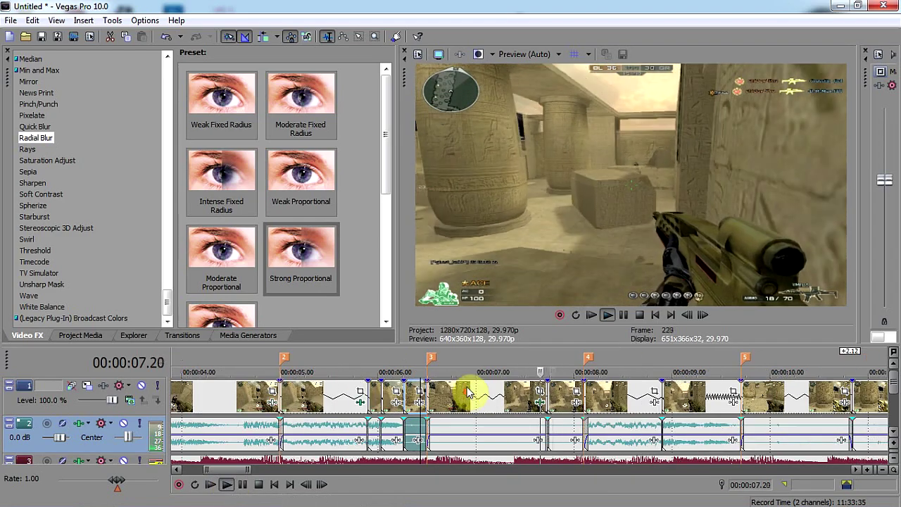
left_click(244, 485)
left_click(245, 484)
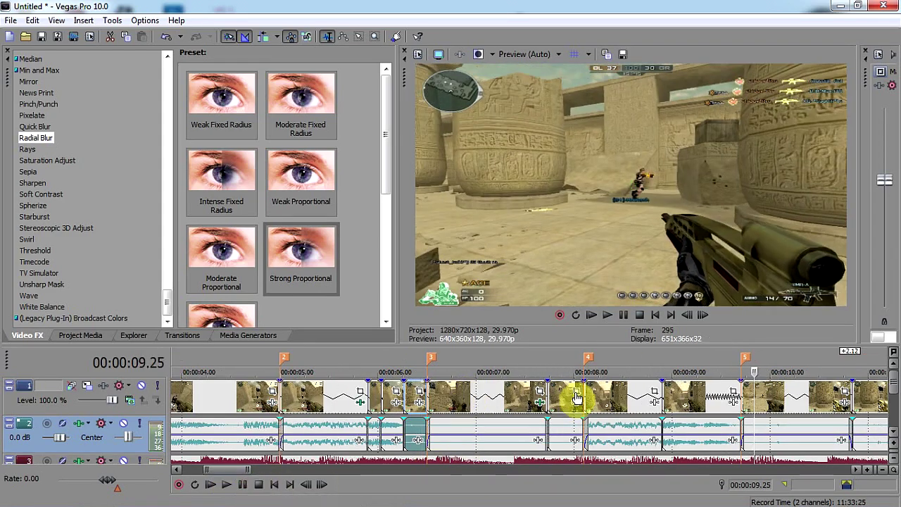
Step: Select the clip after marker 4 and examine the video effects and their presets for a suitable look
left_click(592, 393)
scroll(591, 393, "up", 2)
left_click(512, 397)
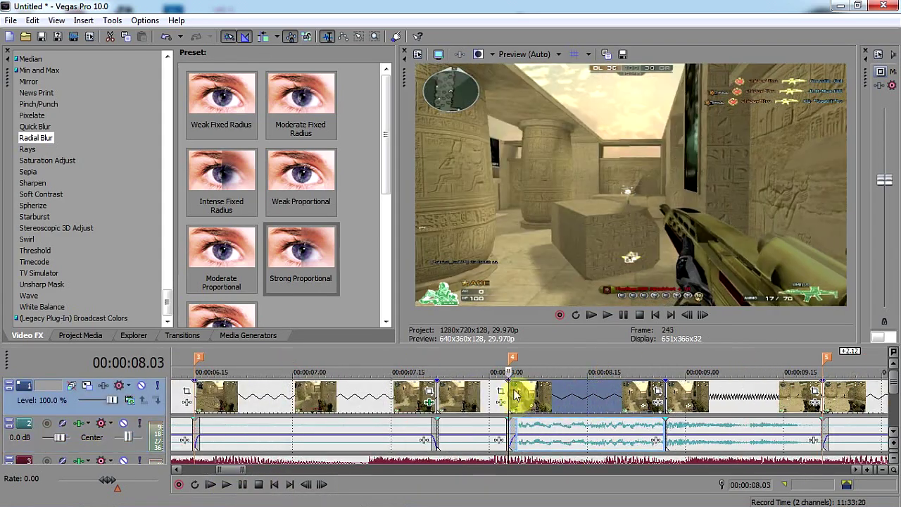
left_click(35, 194)
scroll(35, 201, "up", 3)
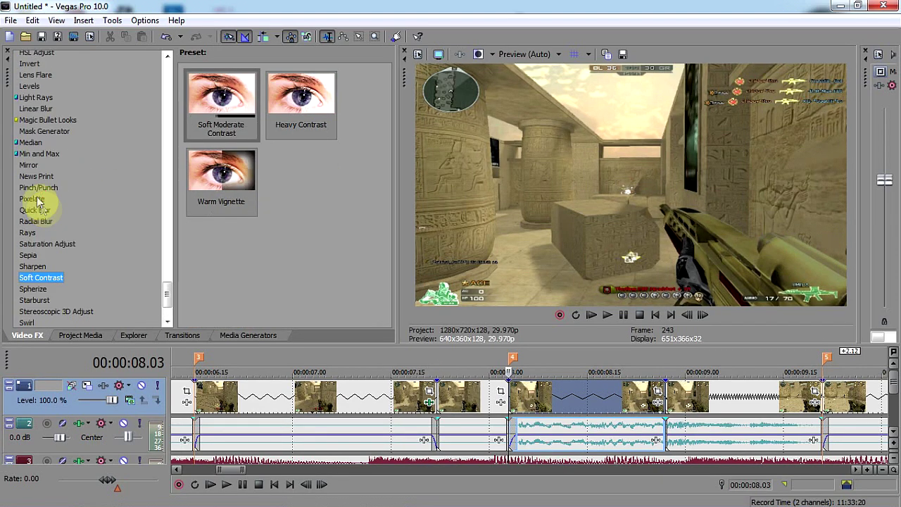
left_click(37, 188)
scroll(72, 207, "up", 5)
left_click(35, 176)
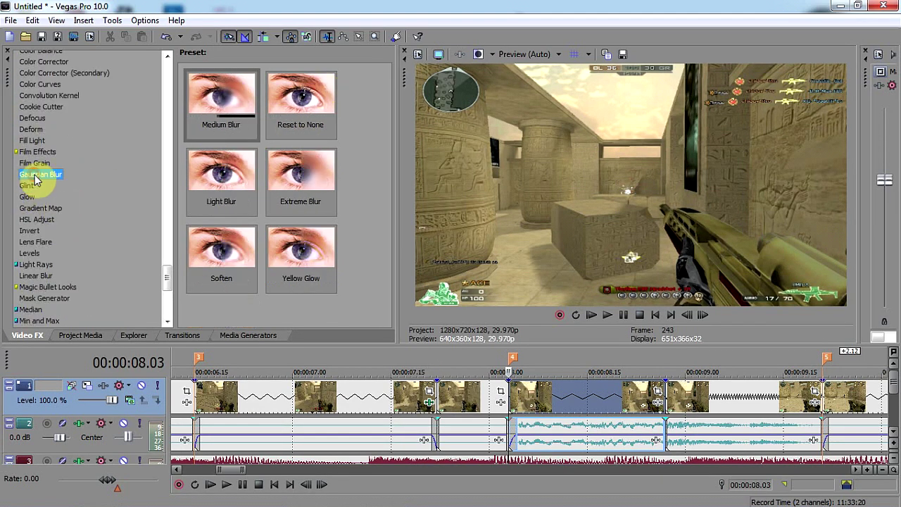
left_click(32, 186)
left_click(30, 197)
left_click(40, 208)
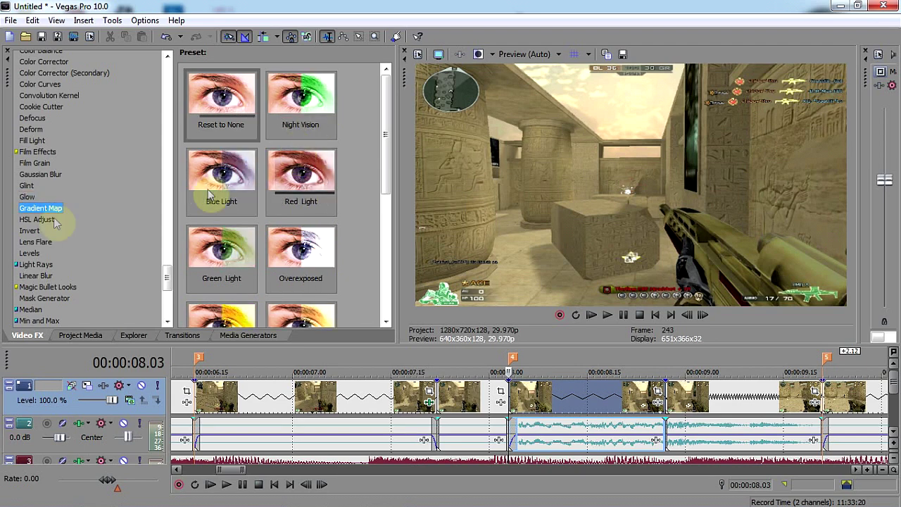
left_click(50, 221)
scroll(52, 219, "down", 1)
scroll(36, 163, "down", 2)
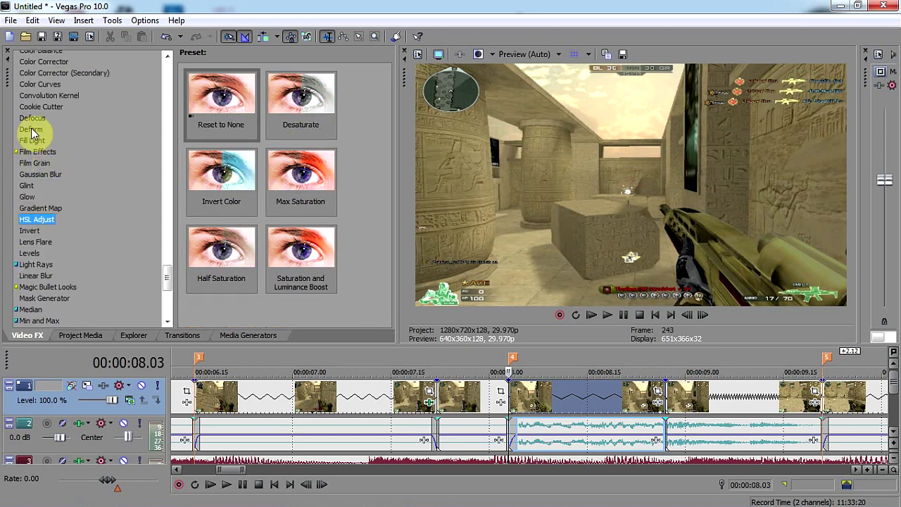
left_click(31, 129)
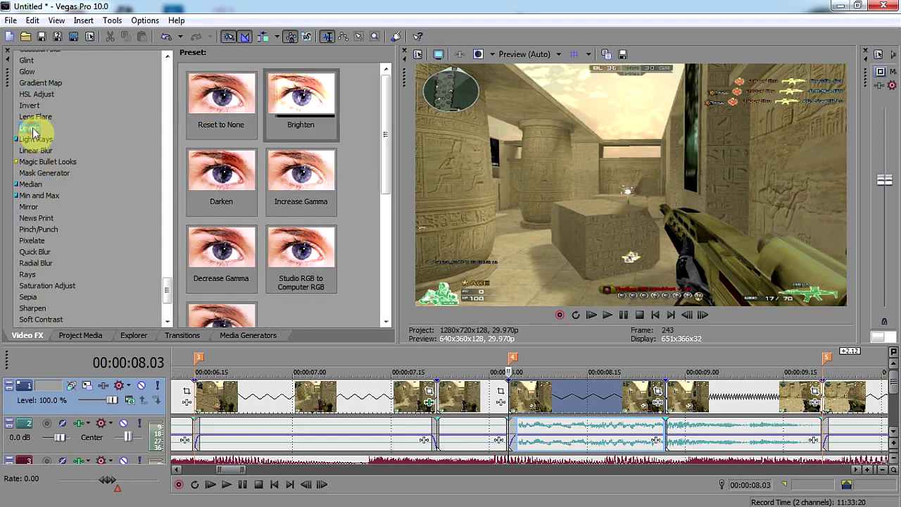
left_click(31, 117)
scroll(42, 124, "up", 1)
left_click(42, 121)
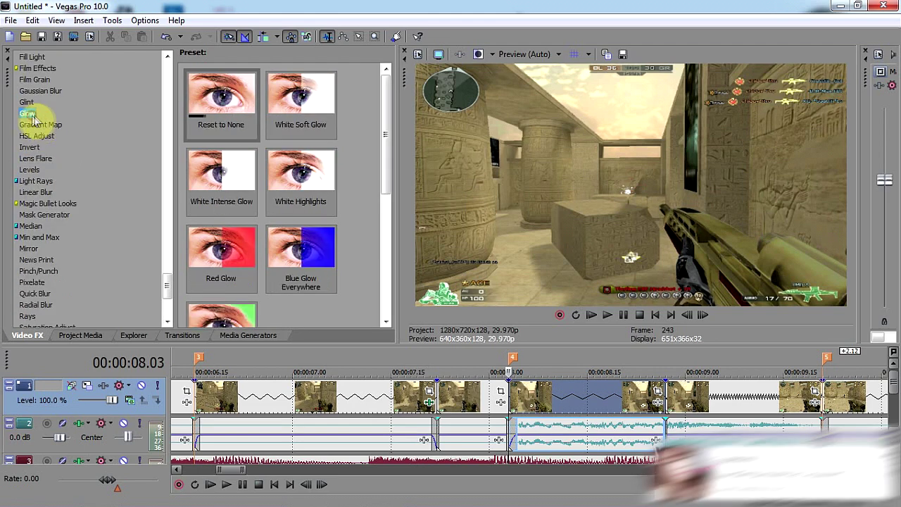
scroll(50, 169, "down", 3)
Step: Add Rays' Luminance preset to the clip after marker 4 with Threshold 62.65, Amount 13.35, X position 53.87, Y position 39.17 and Aspect 0.89
left_click(29, 191)
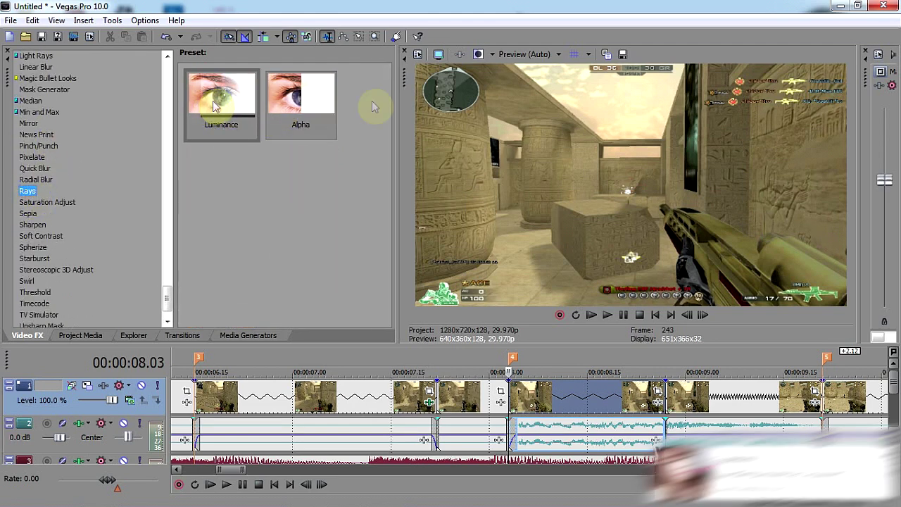
left_click_drag(238, 113, 573, 402)
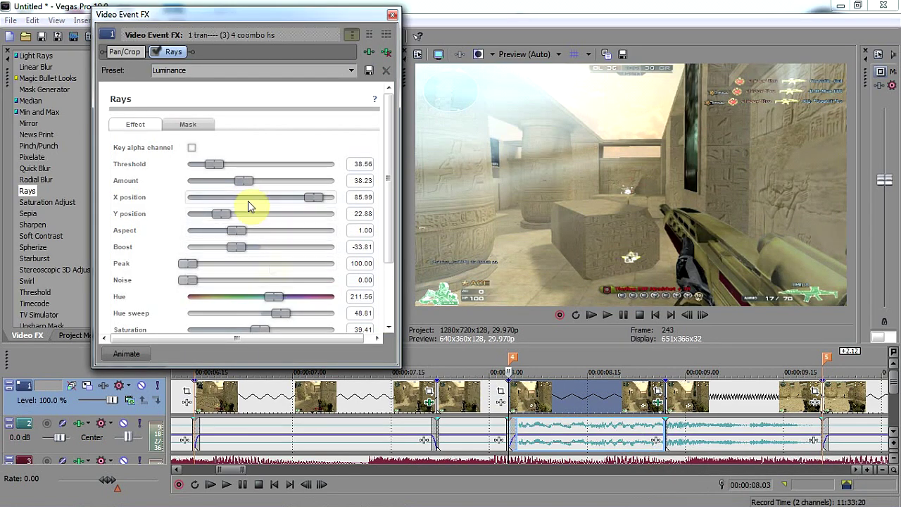
left_click(127, 353)
left_click_drag(250, 181, 280, 179)
left_click_drag(312, 205, 257, 166)
mouse_move(240, 230)
left_mouse_down()
mouse_move(268, 236)
mouse_move(194, 230)
mouse_move(225, 230)
left_mouse_up()
left_click_drag(222, 214, 132, 216)
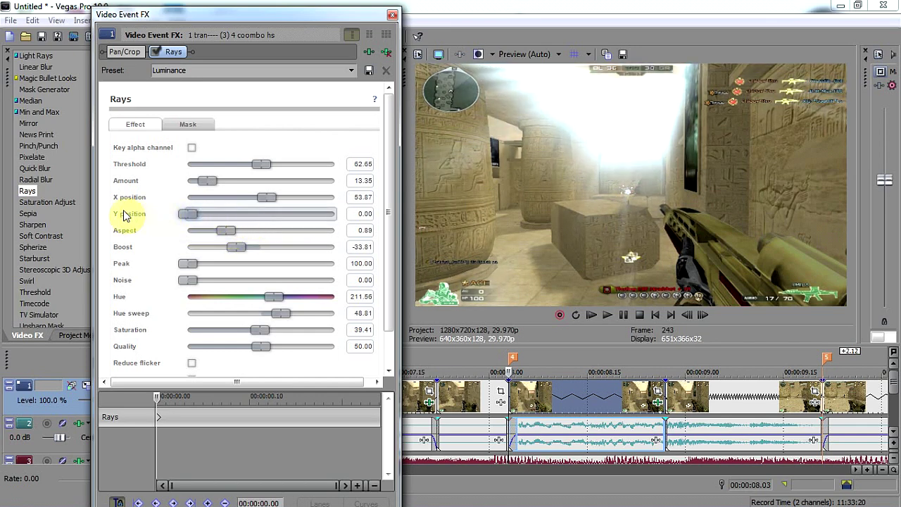
left_click_drag(189, 202, 243, 196)
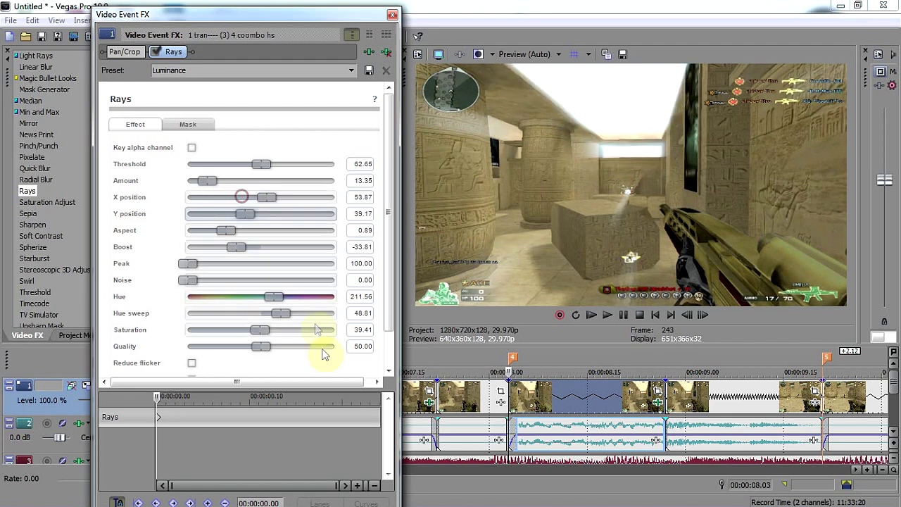
Step: Keyframe Rays at 00:00:00.10 with Threshold 94.55, Amount 3.39, X position 53.41 and Boost -22.96, and shift that keyframe earlier to 00:00:00.08
left_click(290, 417)
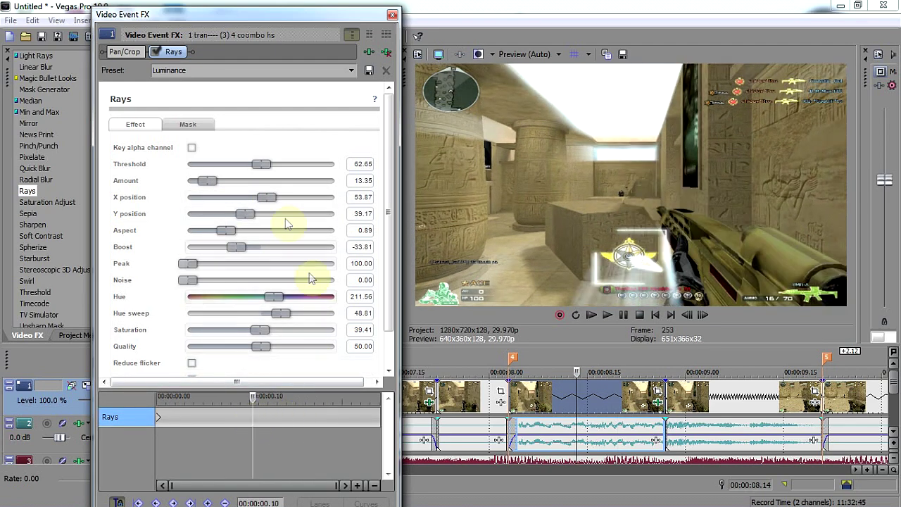
left_click_drag(188, 263, 191, 289)
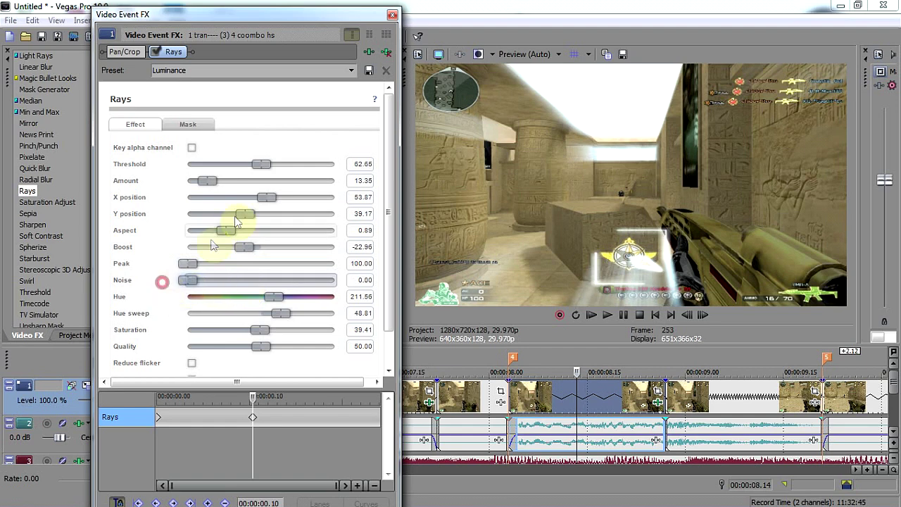
mouse_move(267, 202)
left_mouse_down()
mouse_move(233, 207)
mouse_move(275, 203)
left_mouse_up()
left_click_drag(209, 177, 190, 190)
left_click_drag(259, 169, 319, 181)
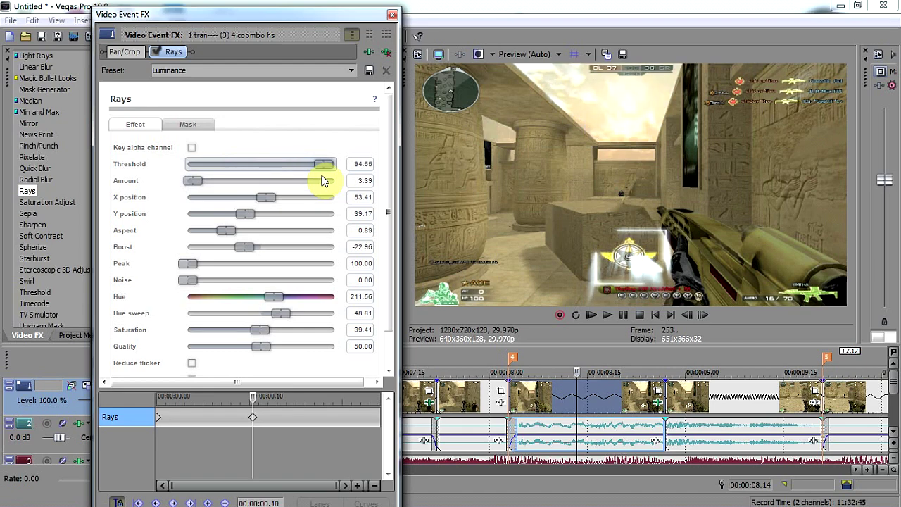
left_click_drag(249, 419, 226, 416)
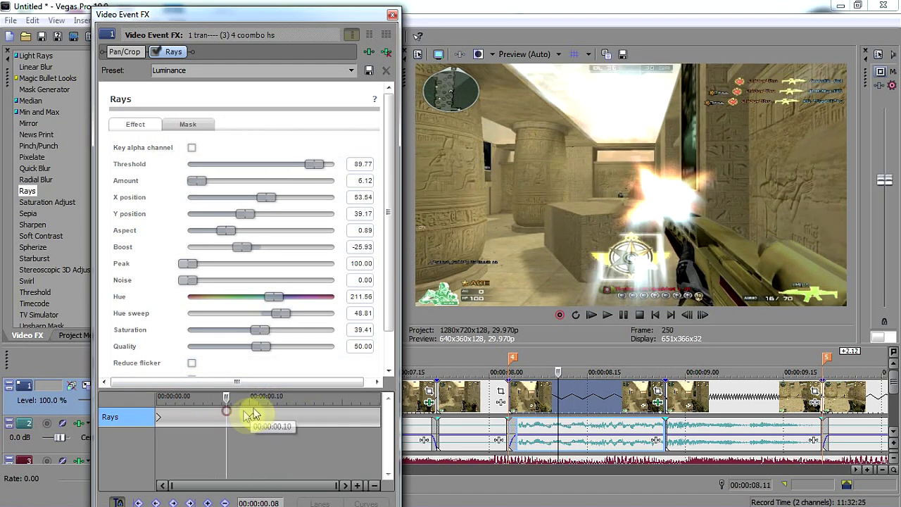
Step: Play back from just before marker 4 to check the fading light rays
left_click(392, 14)
left_click(495, 429)
left_click(227, 484)
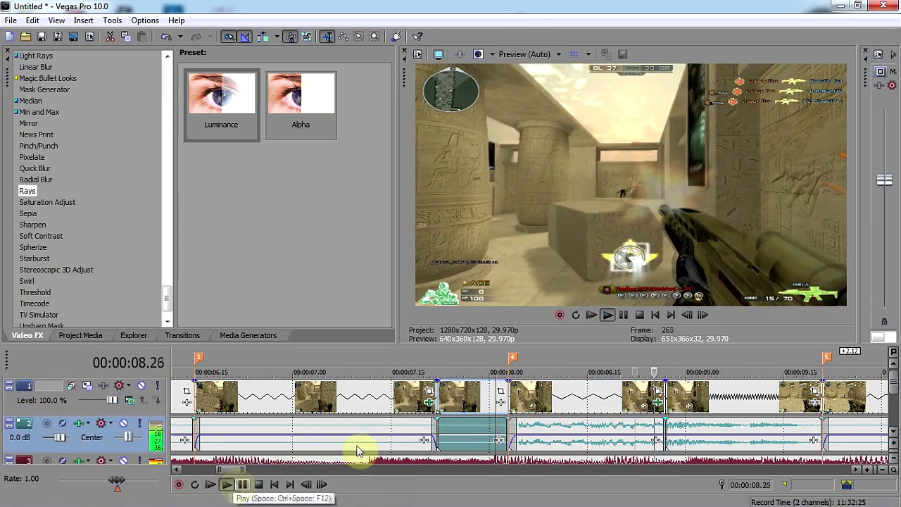
scroll(493, 387, "down", 4)
left_click(364, 359)
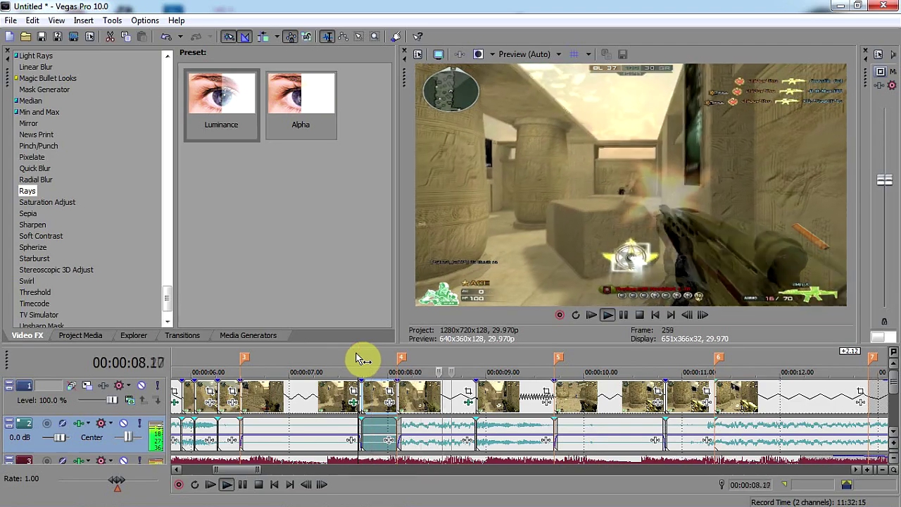
left_click(244, 486)
Step: Ungroup and delete the audio segment leading up to marker 5, and extend the preceding audio into the gap with a long fade-out
left_click(507, 429)
scroll(509, 433, "up", 2)
key("u")
key("Delete")
left_click(476, 428)
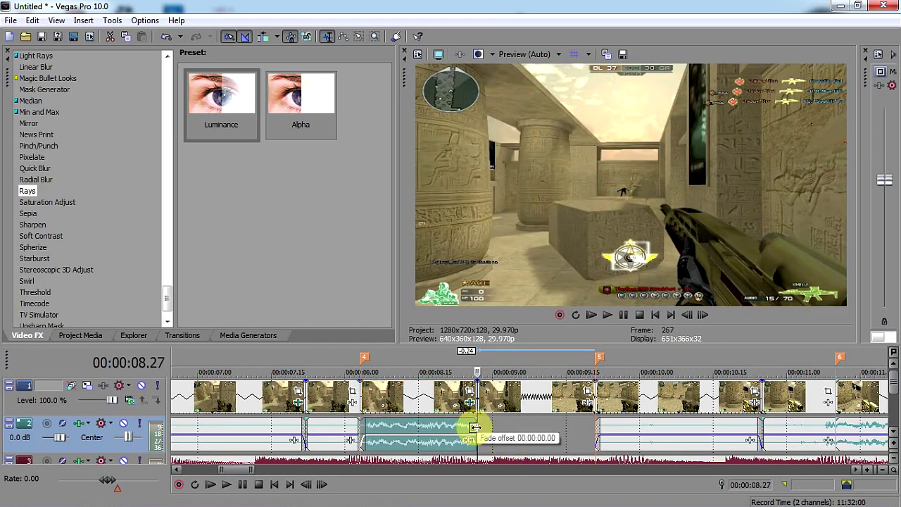
left_click_drag(494, 430, 454, 438)
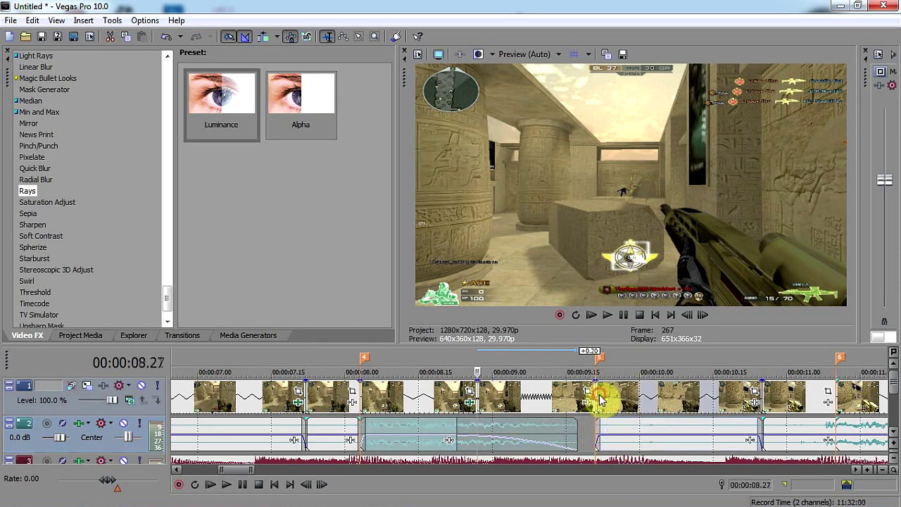
Step: Add Levels' Brighten preset to the clip after marker 5 and animate Input end to 1.000 at 00:00:00.12
left_click(599, 399)
scroll(606, 404, "up", 1)
scroll(35, 142, "up", 2)
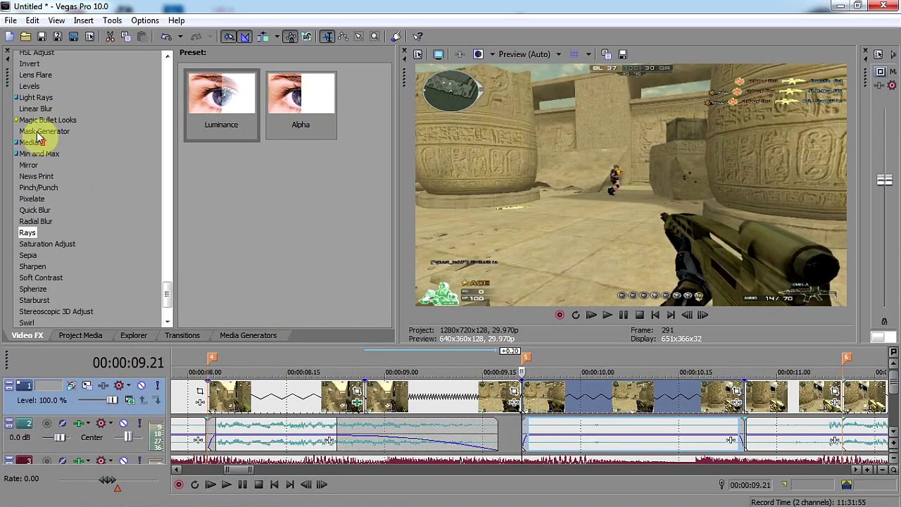
left_click(43, 85)
left_click_drag(301, 104, 416, 203)
left_click_drag(566, 391, 566, 392)
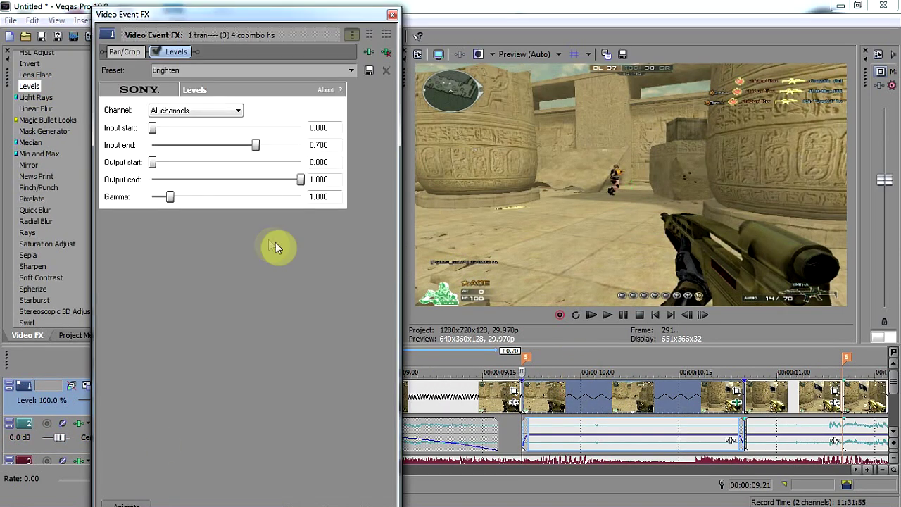
left_click(236, 421)
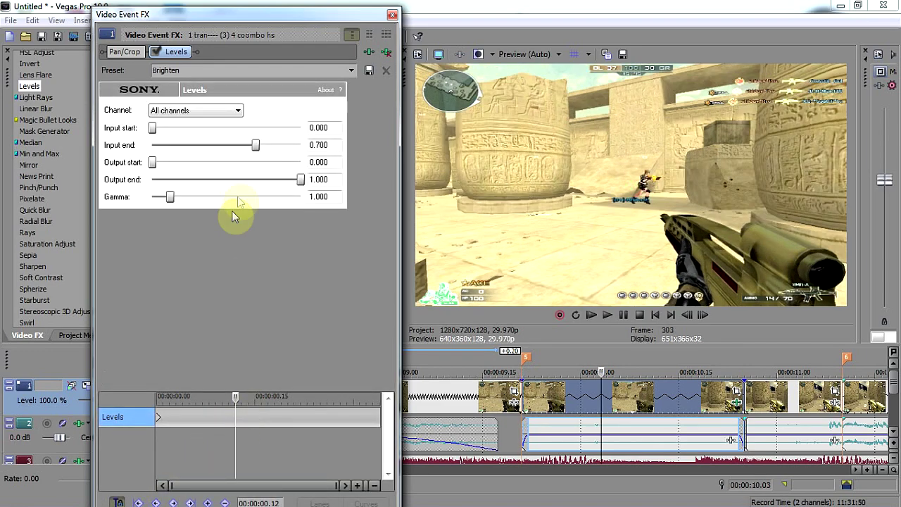
left_click_drag(257, 145, 342, 134)
left_click(392, 15)
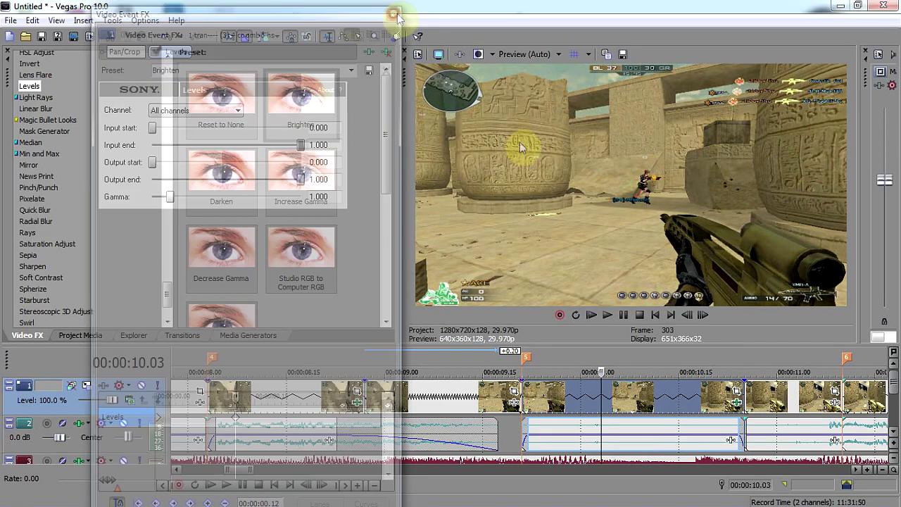
Step: Add Levels' Brighten preset to the clip after marker 6, animate Input end to 1.000 at 00:00:00.16, and preview the flash
left_click(658, 417)
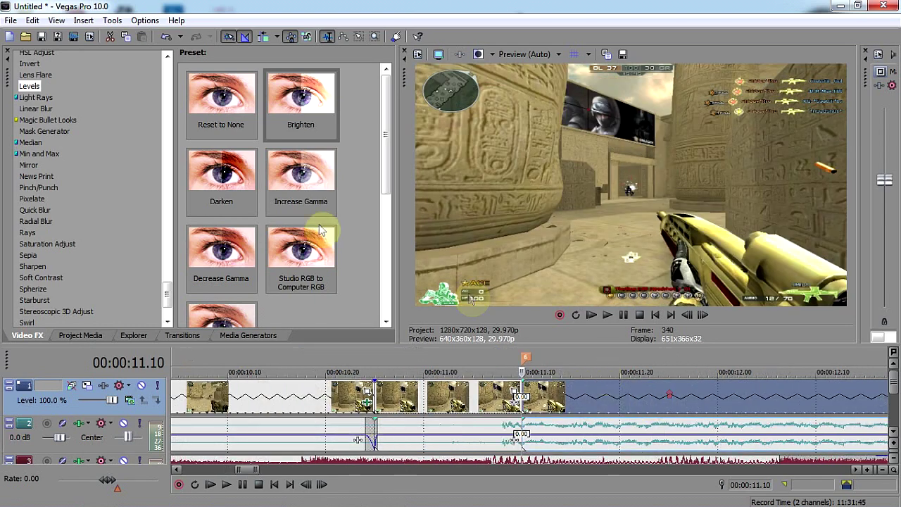
left_click_drag(290, 125, 514, 423)
left_click_drag(561, 405, 560, 403)
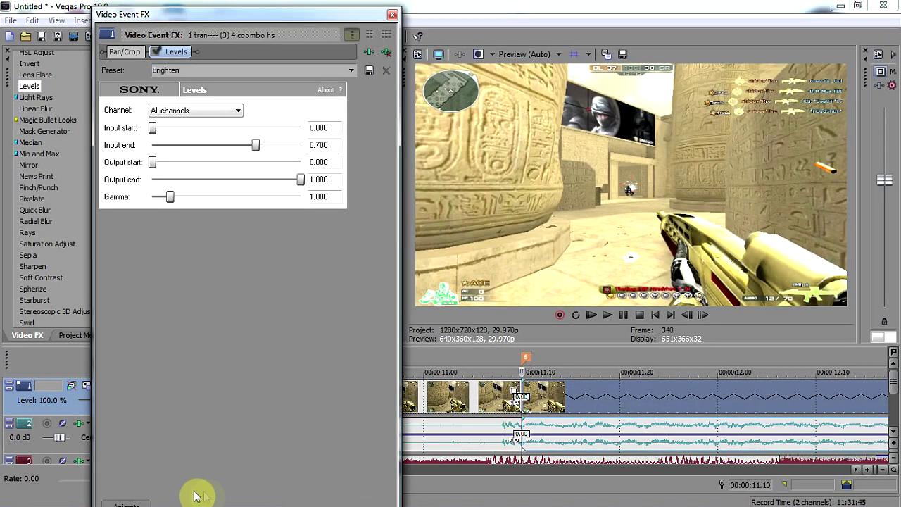
left_click(139, 502)
left_click(261, 421)
left_click(184, 420)
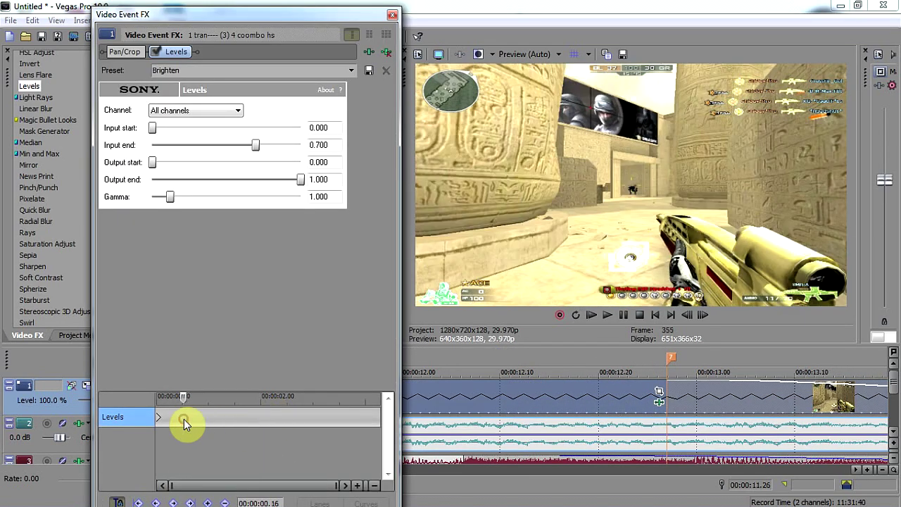
left_click_drag(248, 146, 379, 145)
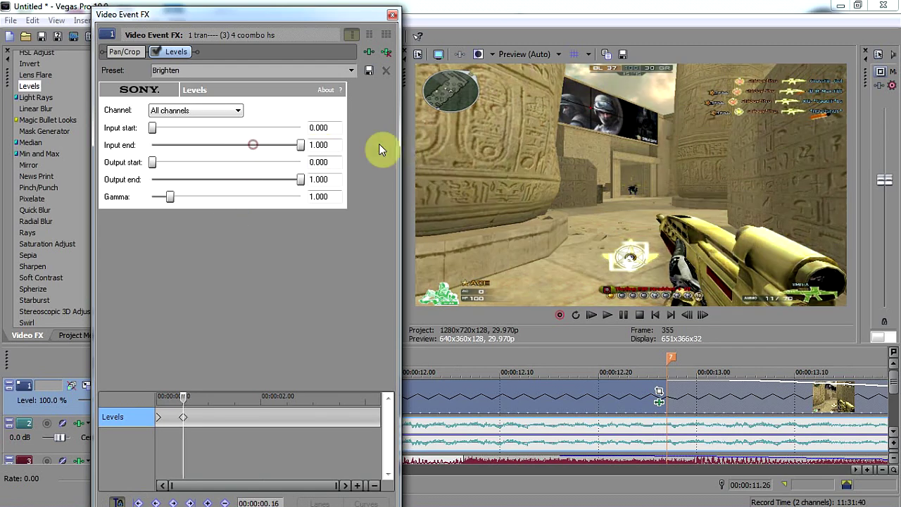
left_click(393, 16)
key("space")
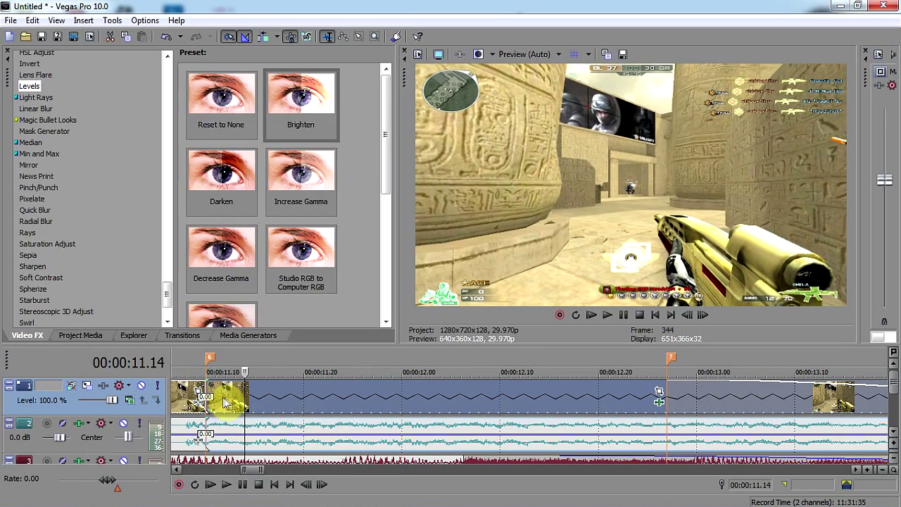
Step: Add Saturation Adjust's Boost Midtones preset to the clip after marker 6
left_click(207, 387)
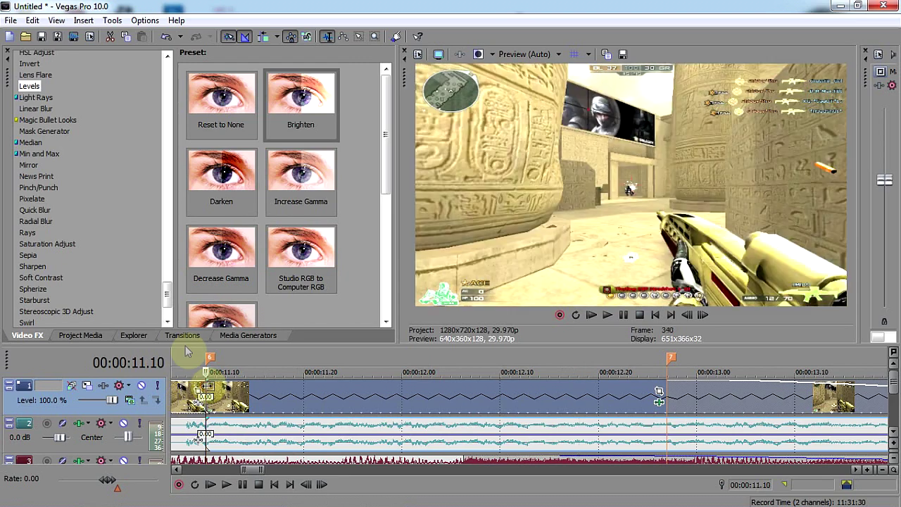
left_click(38, 210)
left_click(44, 221)
left_click(48, 232)
key("Down")
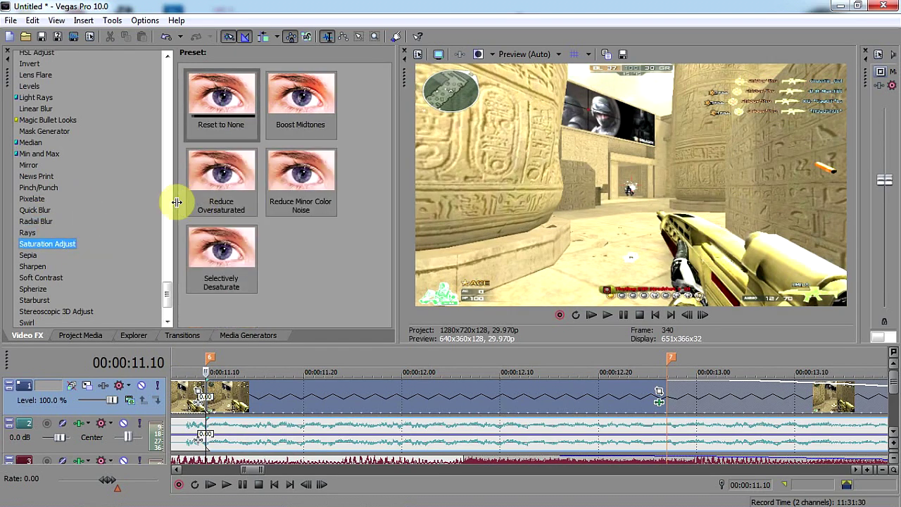
scroll(147, 222, "down", 1)
left_click_drag(280, 125, 373, 171)
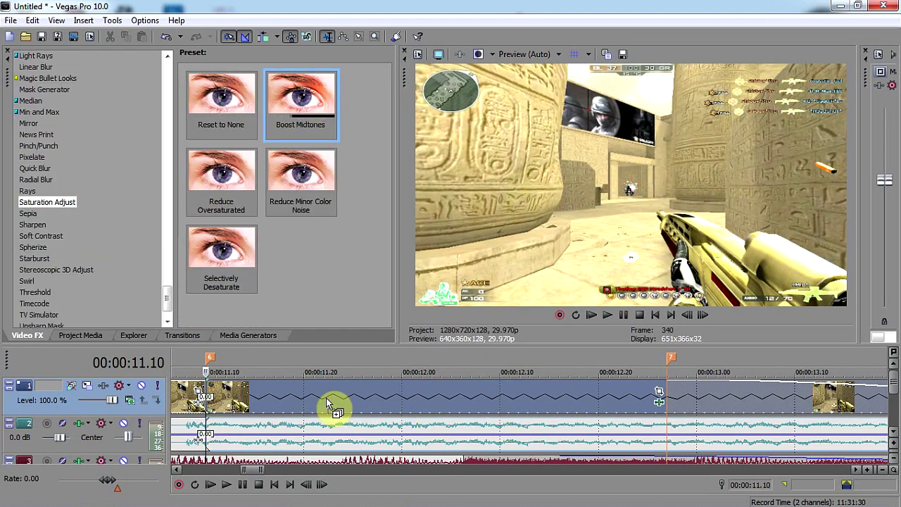
left_click_drag(327, 402, 329, 395)
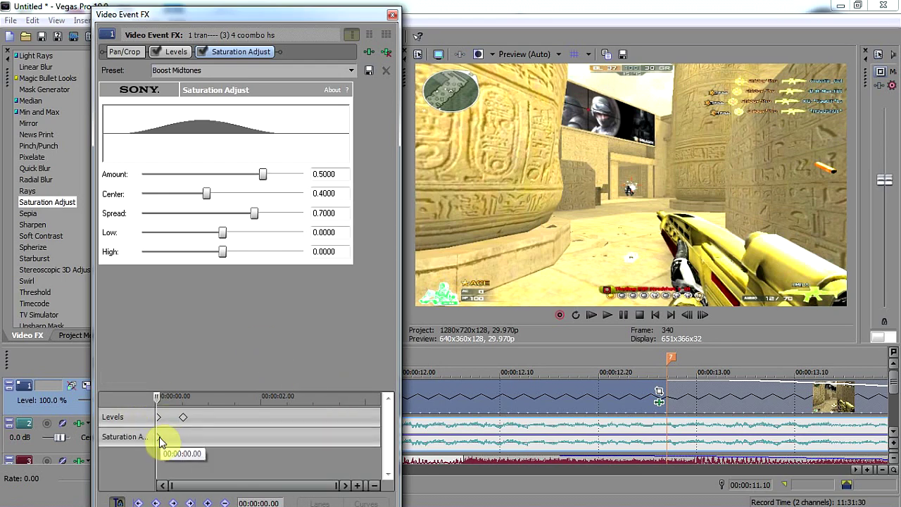
Step: Animate Saturation Adjust with Amount -0.3500 at 00:00:00.21, and Amount 1.0000, Center 0.5500, Low and High -1.0000 at 00:00:00.08
left_click(194, 441)
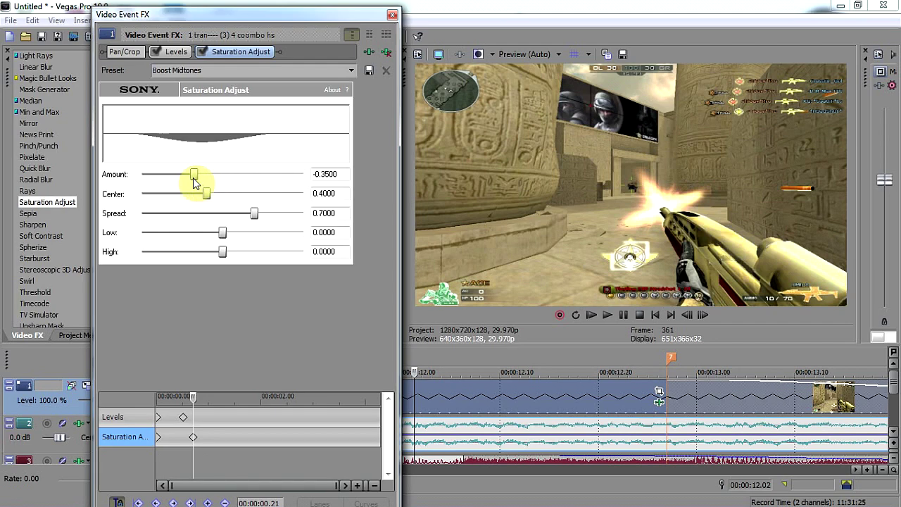
left_click(171, 439)
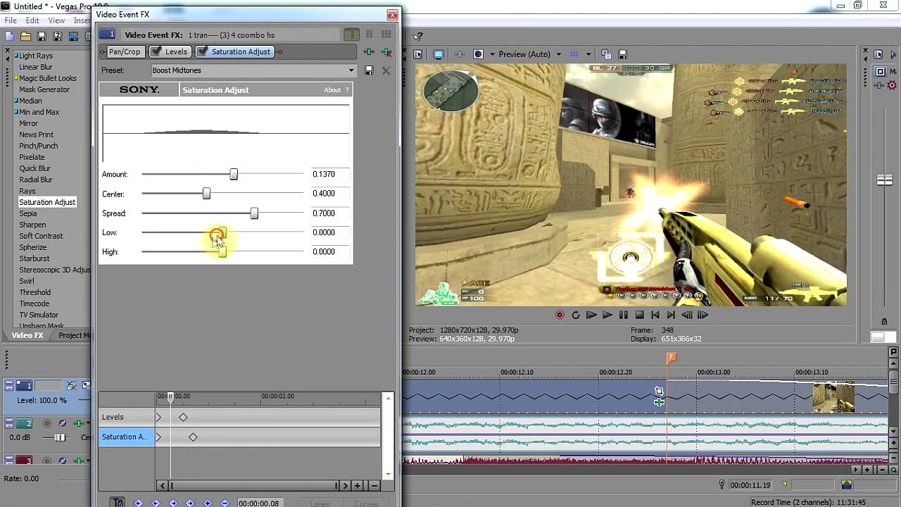
left_click_drag(212, 238, 102, 238)
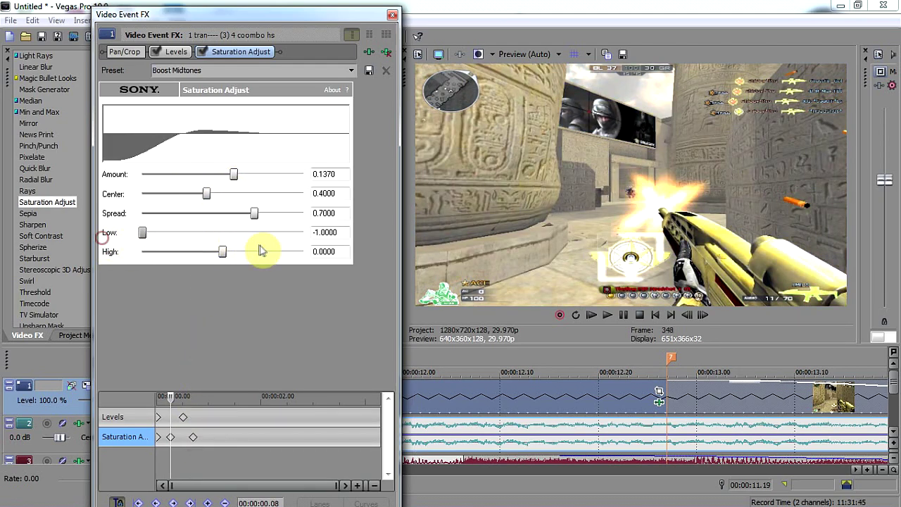
left_click_drag(220, 253, 99, 266)
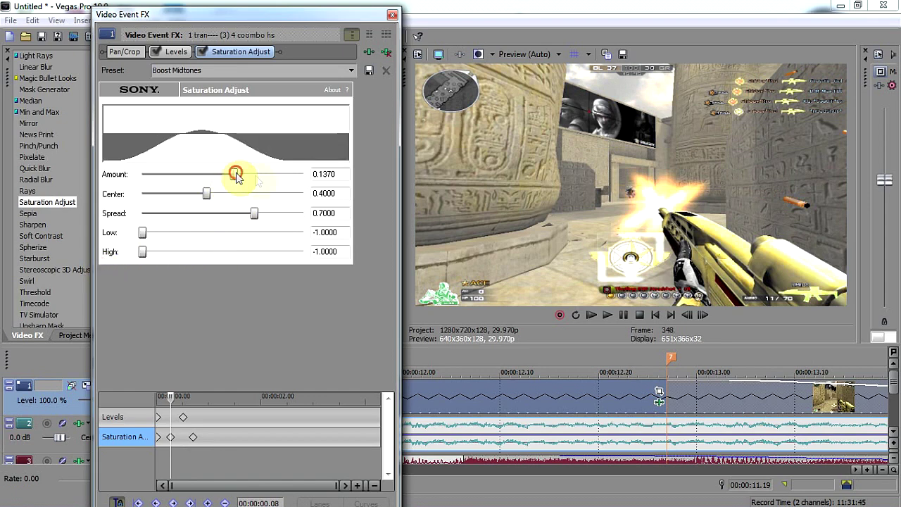
left_click_drag(236, 174, 347, 181)
left_click_drag(206, 194, 244, 196)
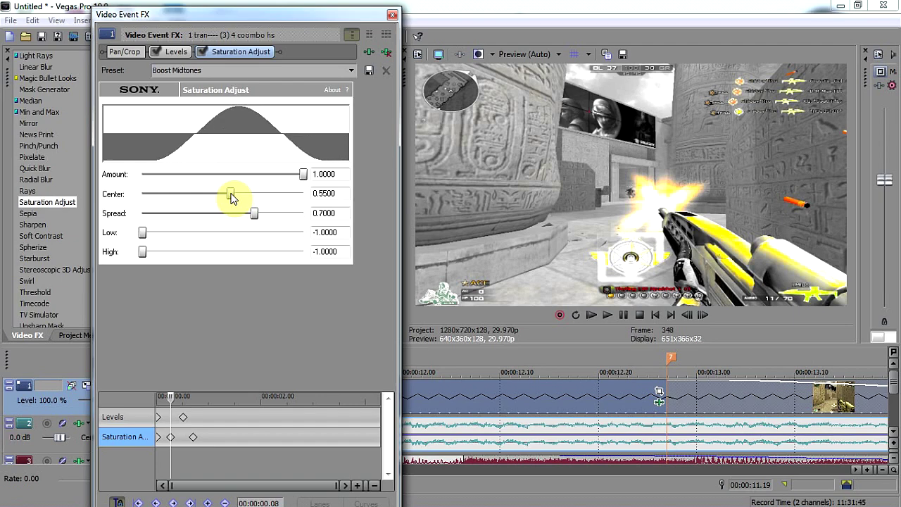
left_click(159, 437)
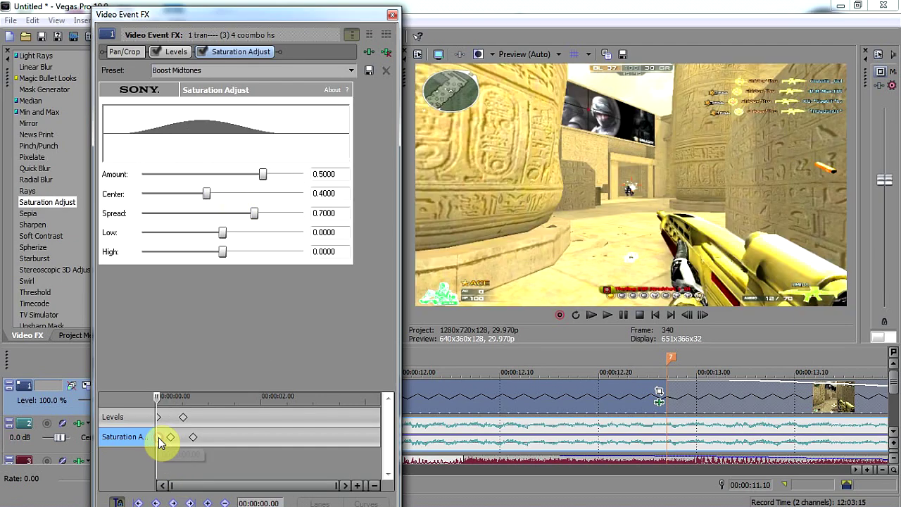
left_click(171, 437)
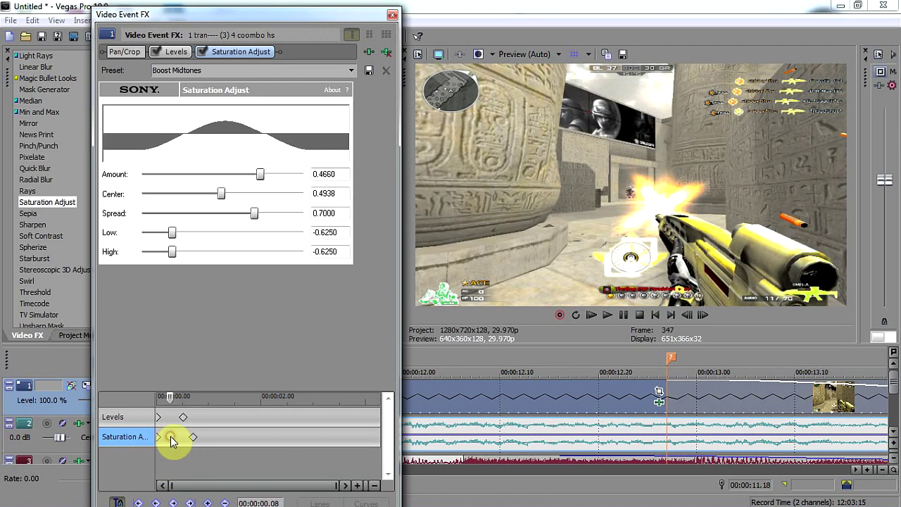
left_click(392, 14)
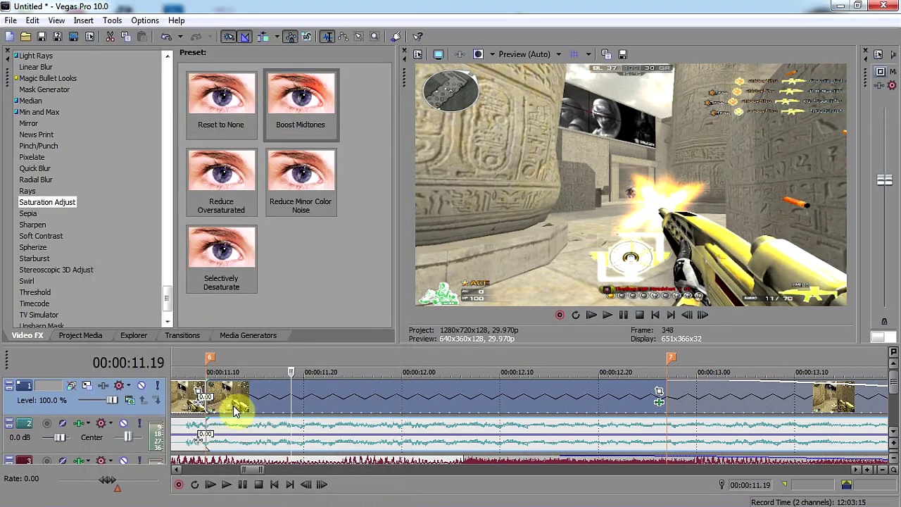
Step: Preview the saturation animation on the clip after marker 6, playing from shortly before the marker
left_click(194, 393)
key("space")
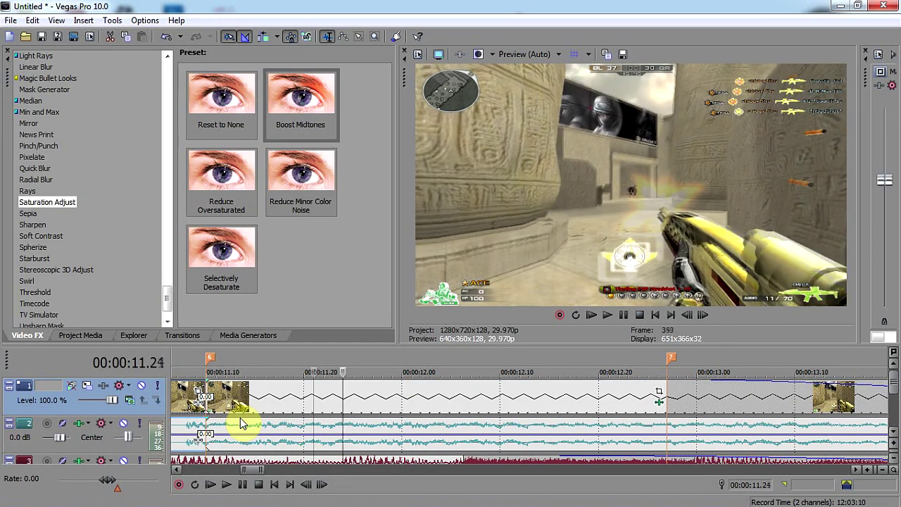
scroll(246, 426, "down", 3)
left_click(374, 428)
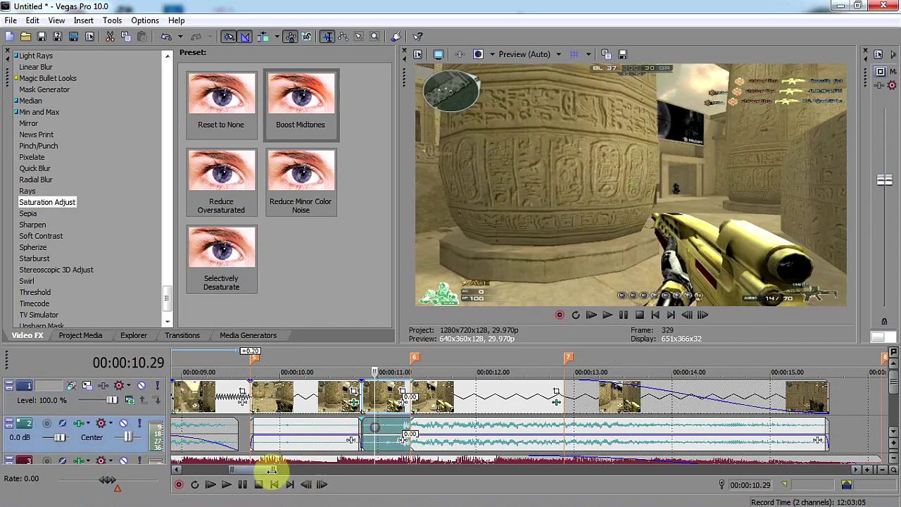
left_click(229, 485)
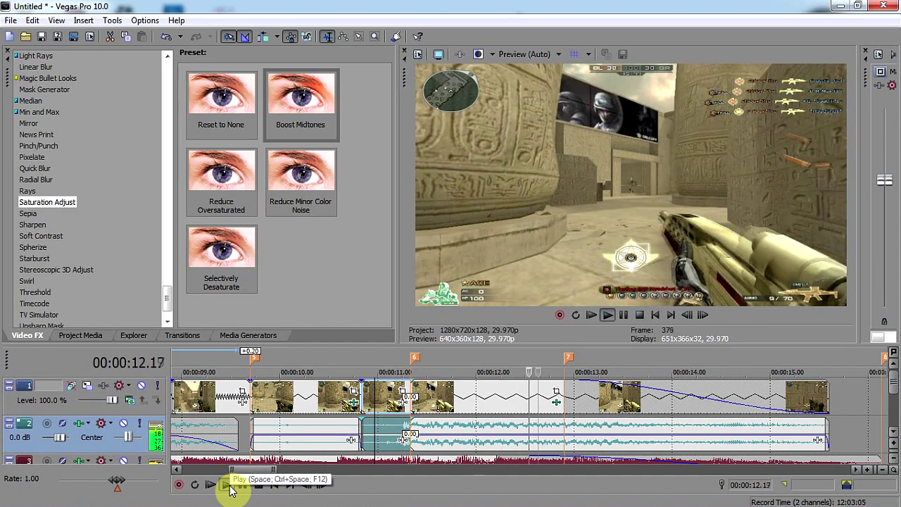
Step: Play the whole edited sequence from the start of the project to review the effects against the beat markers
scroll(428, 444, "down", 3)
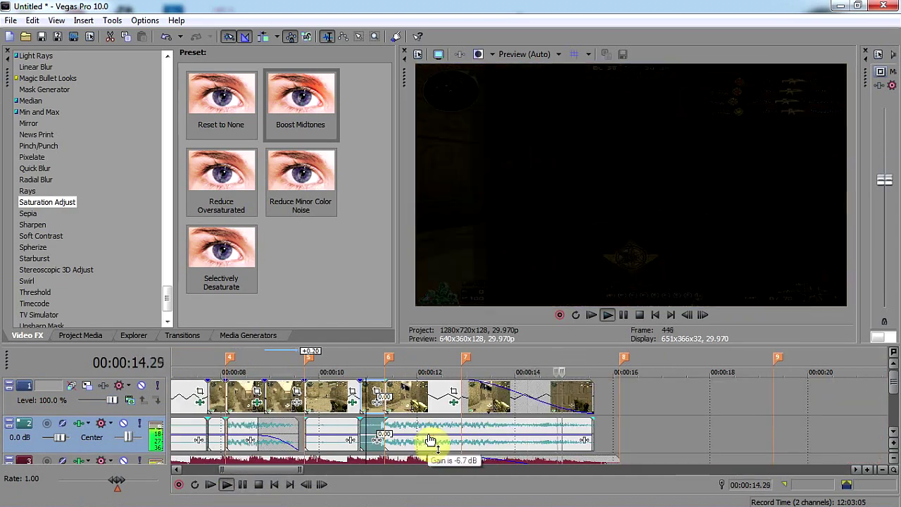
scroll(437, 443, "down", 5)
left_click(210, 485)
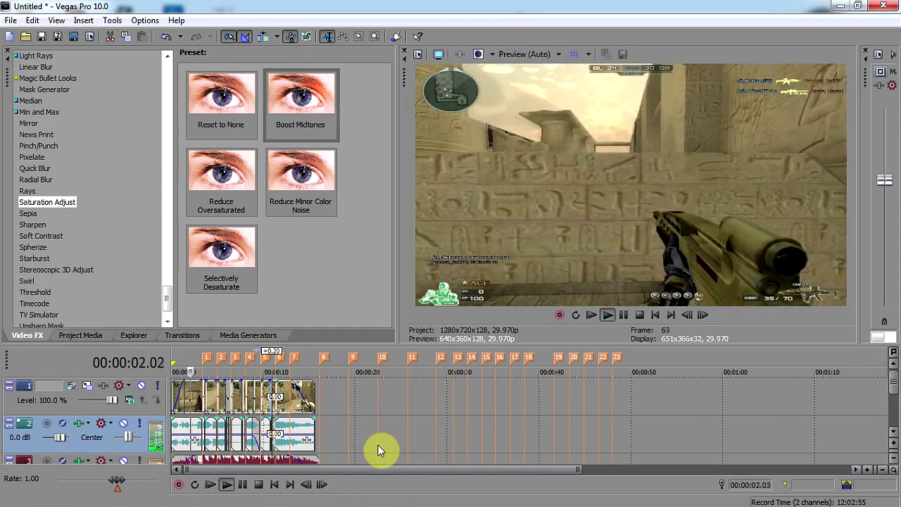